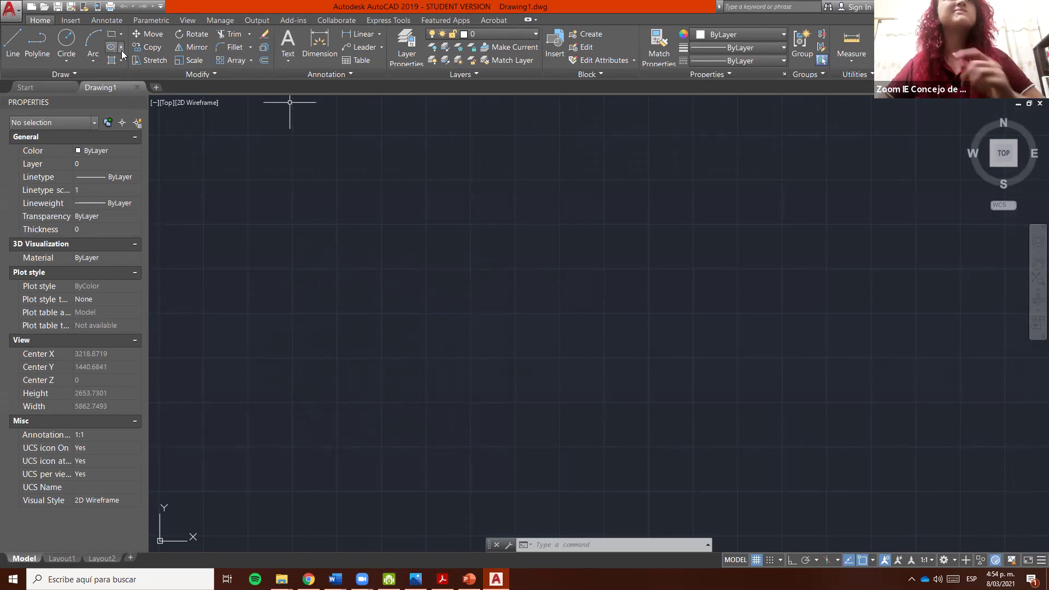
Draw a three-sided polygon inscribed in a circle of radius 30 in the empty drawing area, with Ortho on.
left_click(115, 35)
left_click(121, 34)
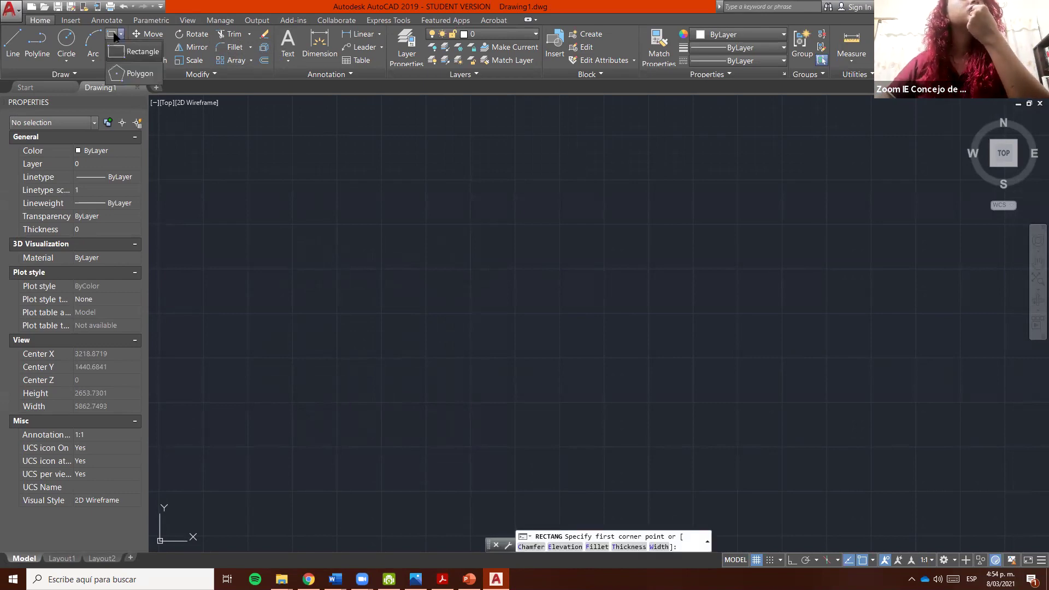
left_click(136, 72)
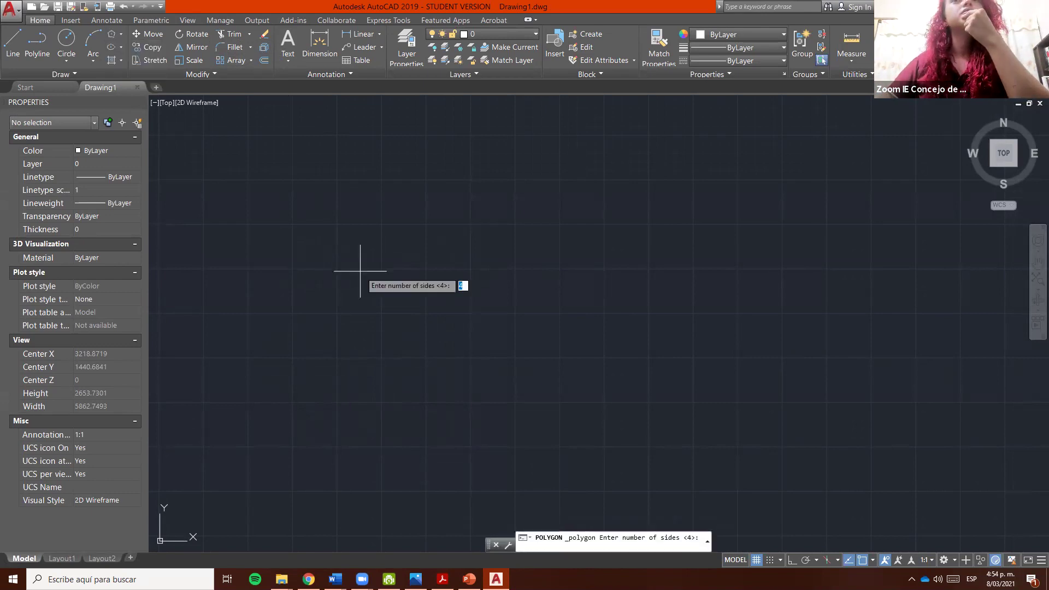
type("3")
key("Return")
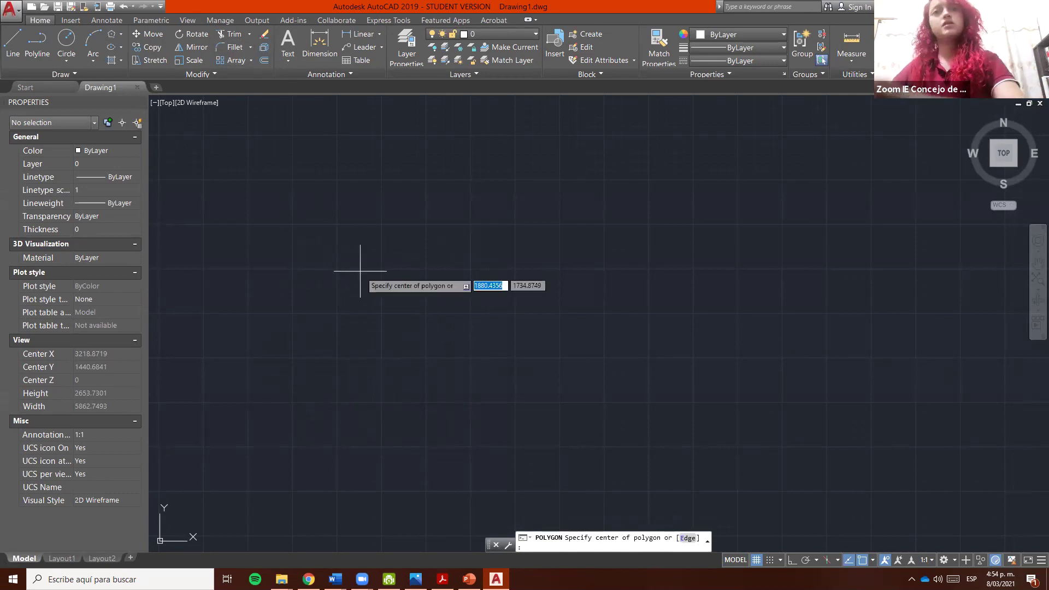
left_click(360, 272)
left_click(391, 300)
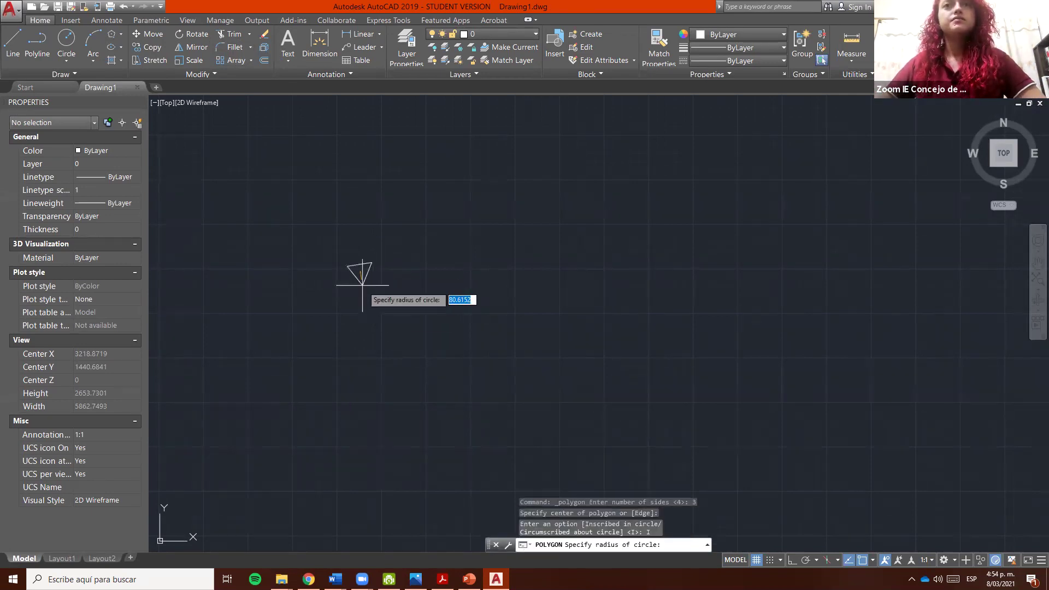
key("F8")
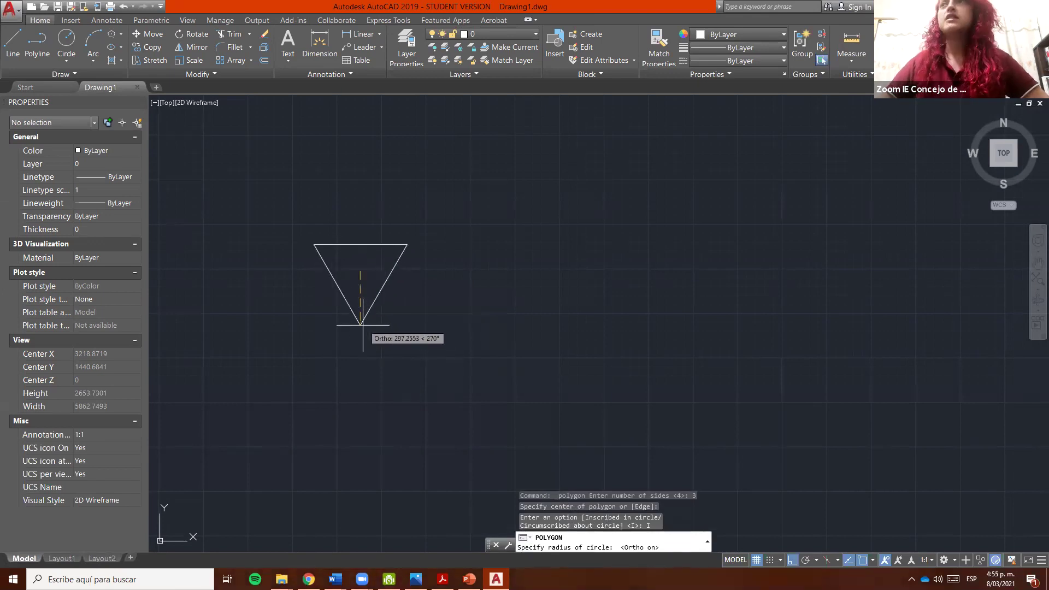
type("30")
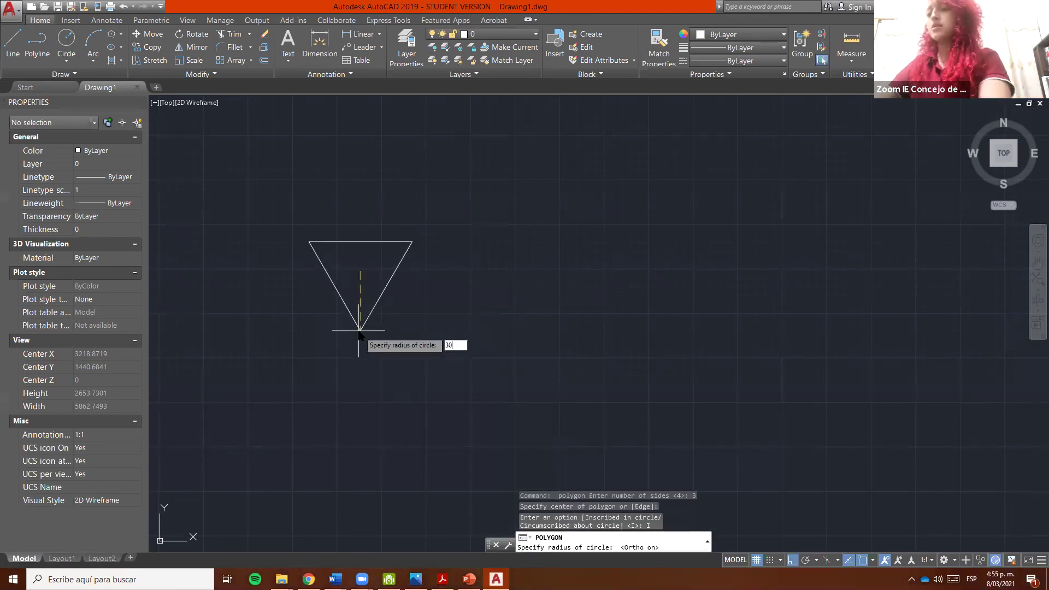
key("Return")
scroll(361, 237, "up", 2)
scroll(339, 257, "up", 5)
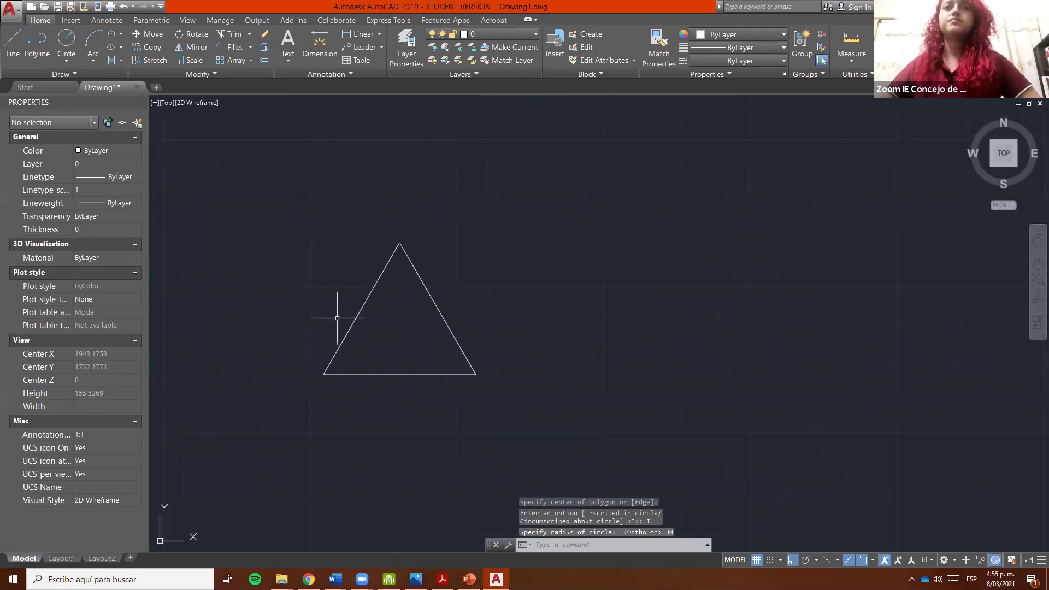
scroll(343, 344, "down", 3)
scroll(362, 423, "up", 2)
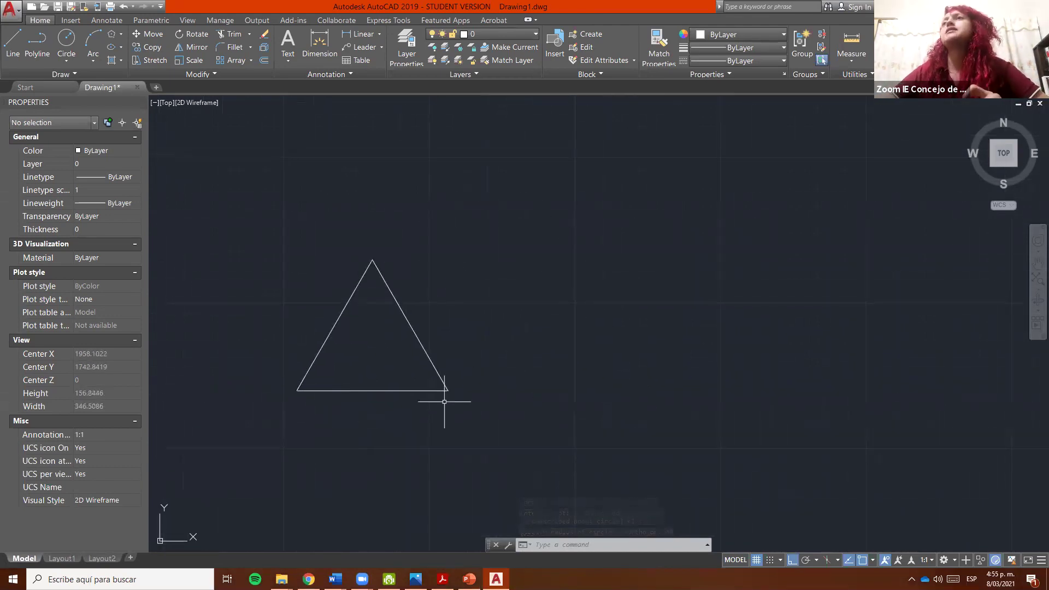
left_click(387, 368)
left_click(363, 414)
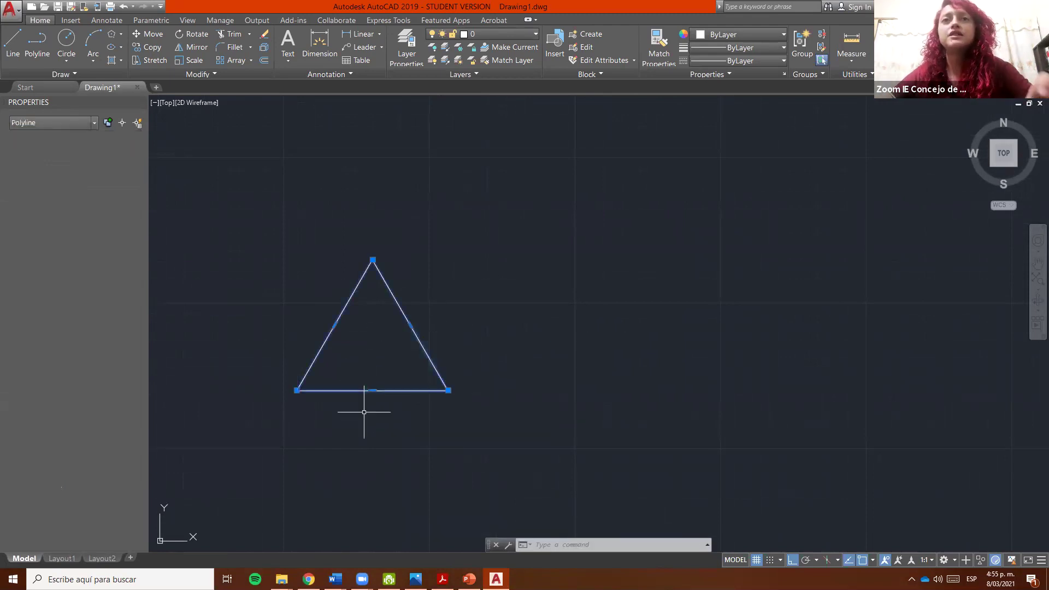
key("Escape")
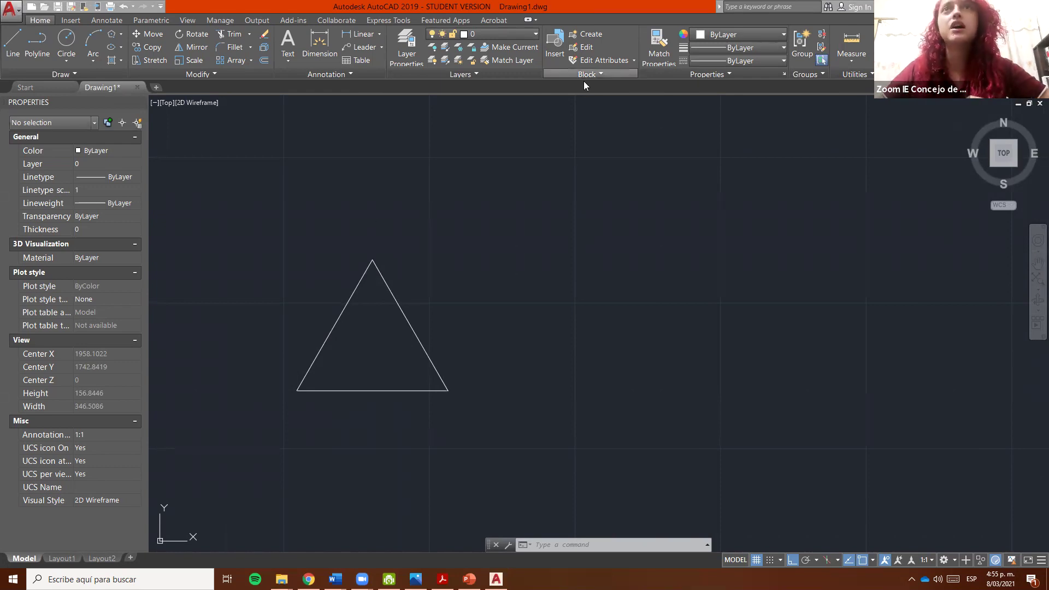
left_click(474, 344)
left_click(312, 468)
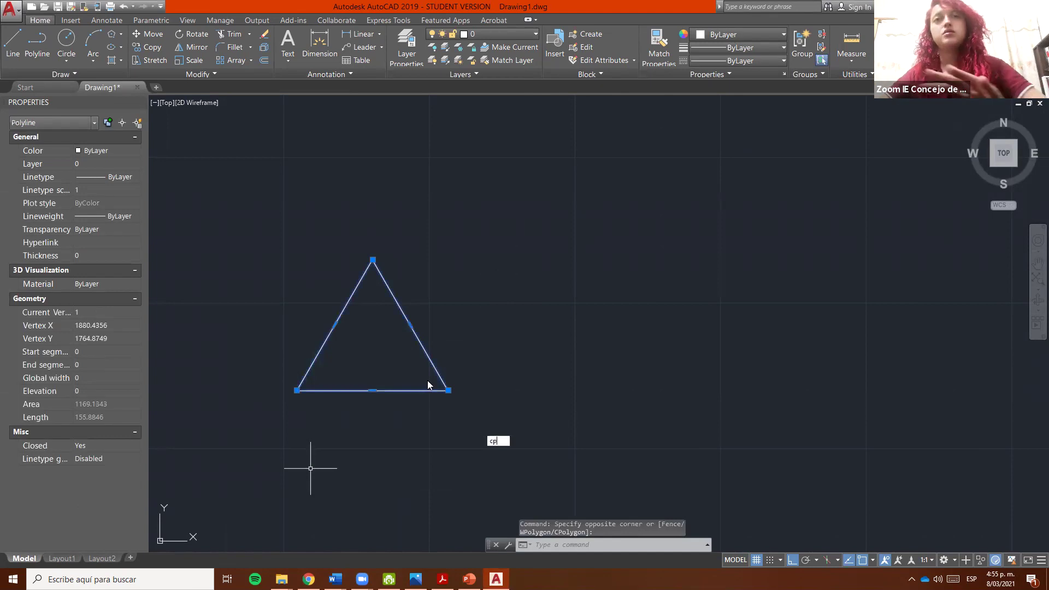
type("cp")
key("Return")
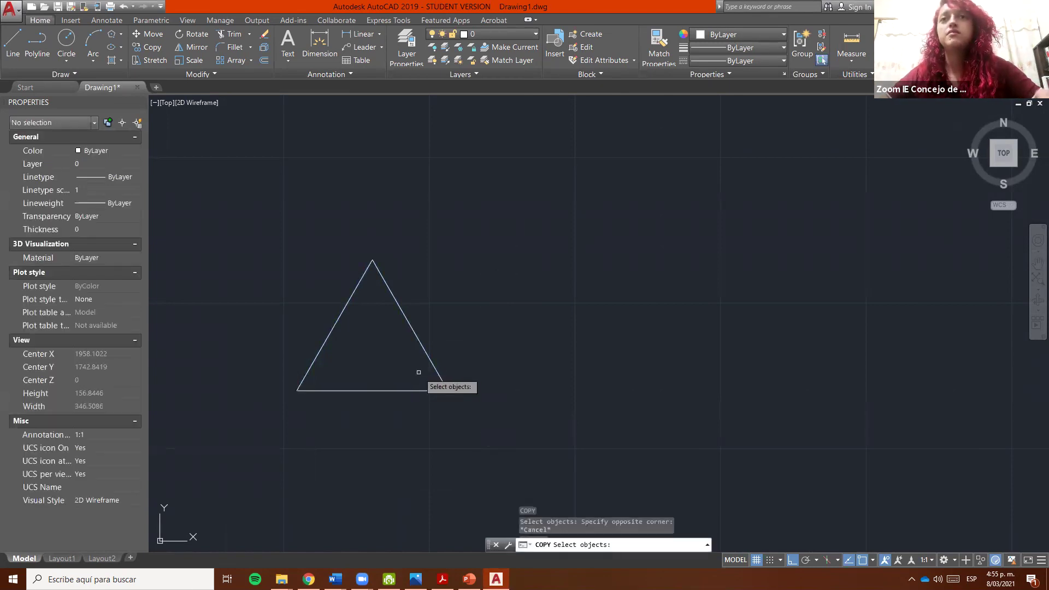
key("Escape")
Mirror the triangle across its right slanted edge, keeping the source object.
left_click(398, 403)
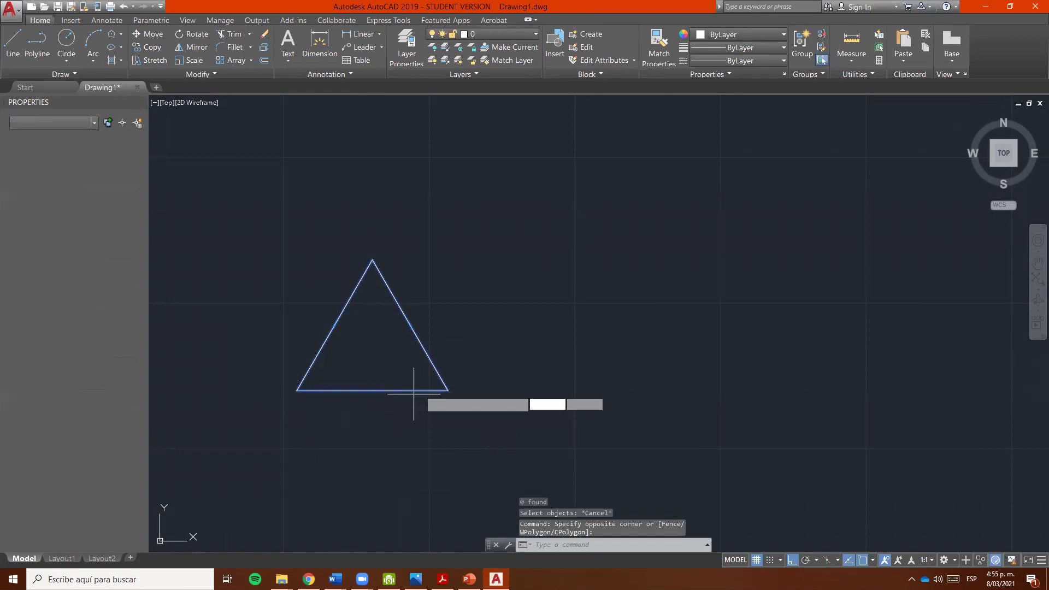
left_click(414, 393)
type("mi")
key("Return")
left_click(448, 390)
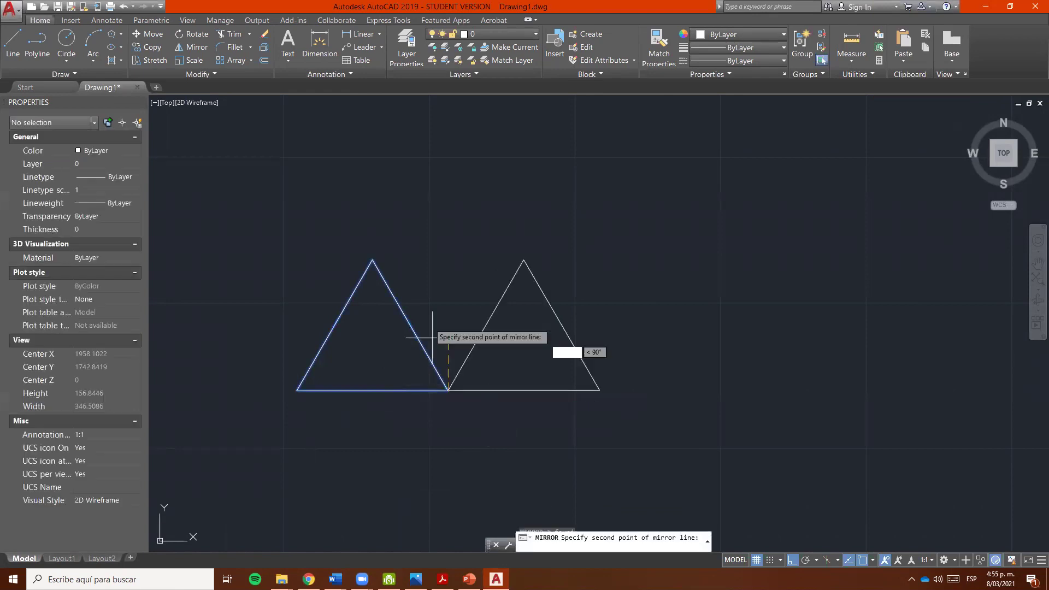
left_click(373, 261)
key("Return")
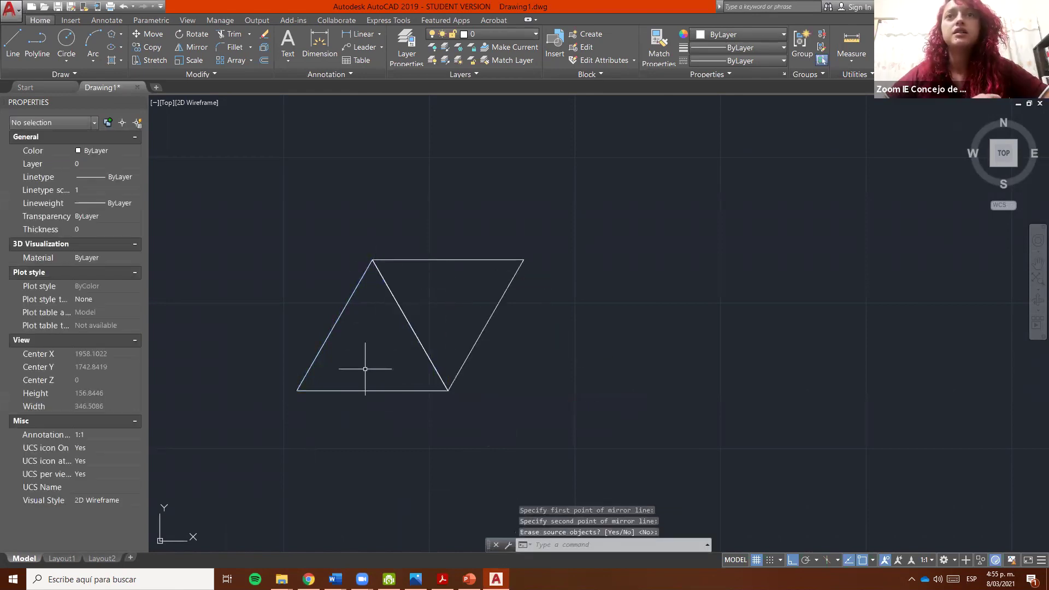
Mirror the original triangle across its left slanted edge, keeping the source object.
left_click(365, 369)
left_click(335, 421)
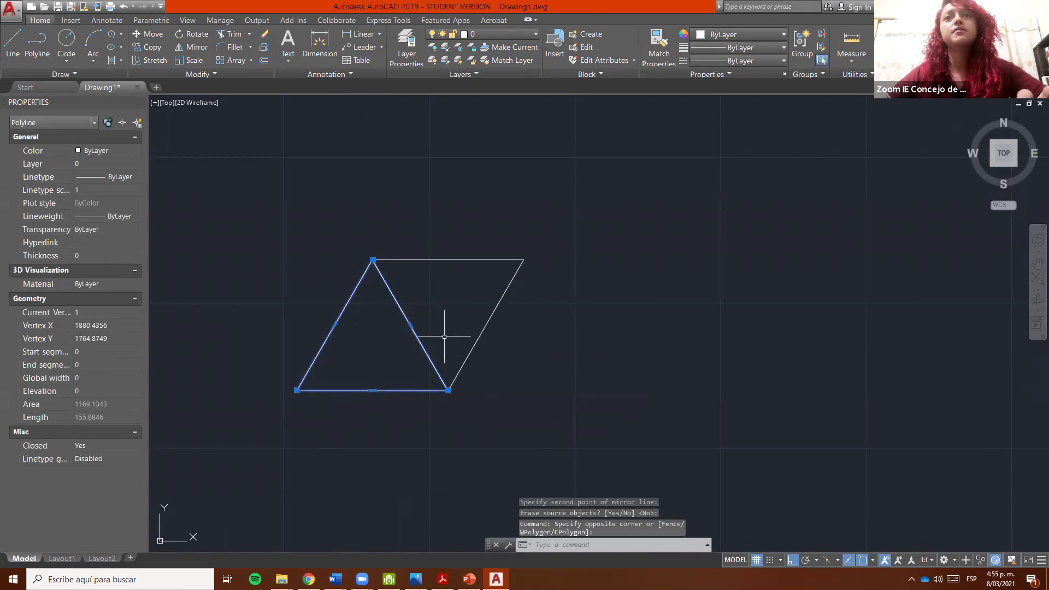
type("mi")
key("Return")
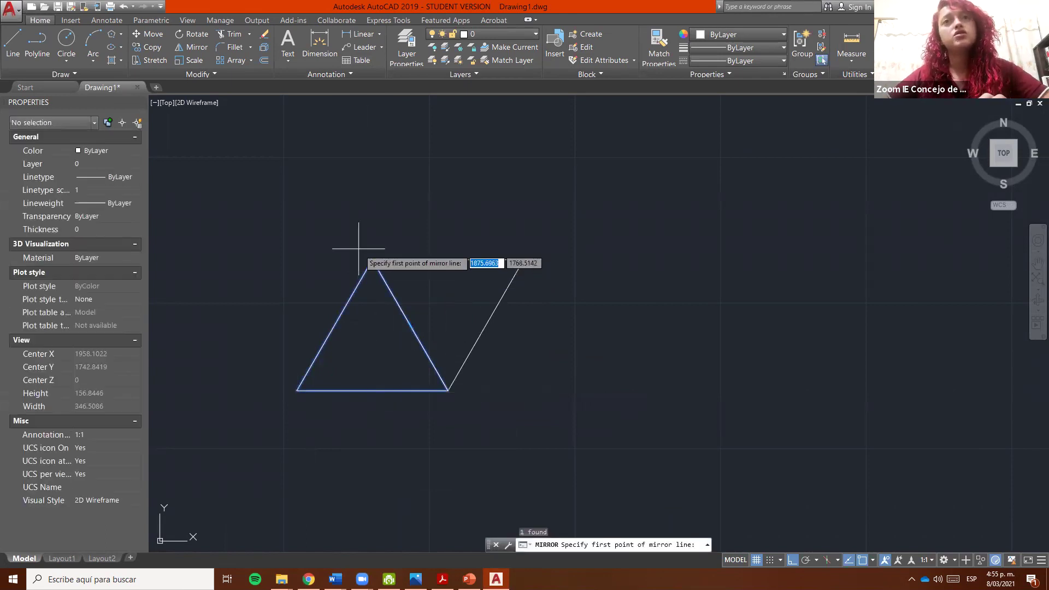
left_click(371, 260)
left_click(298, 391)
key("Return")
key("Return")
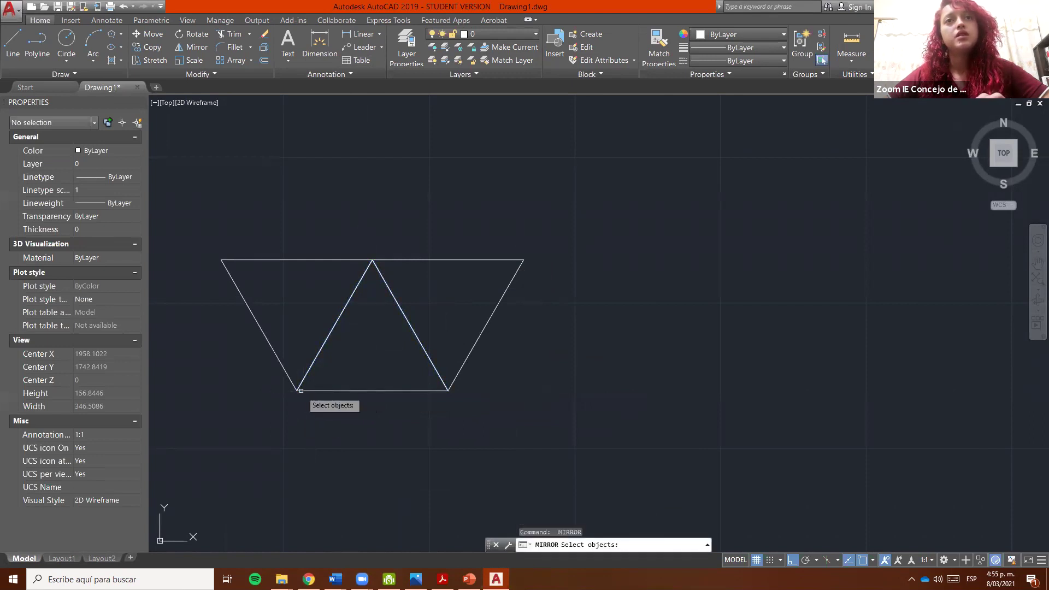
left_click(301, 391)
key("Return")
left_click(298, 390)
left_click(447, 390)
key("Escape")
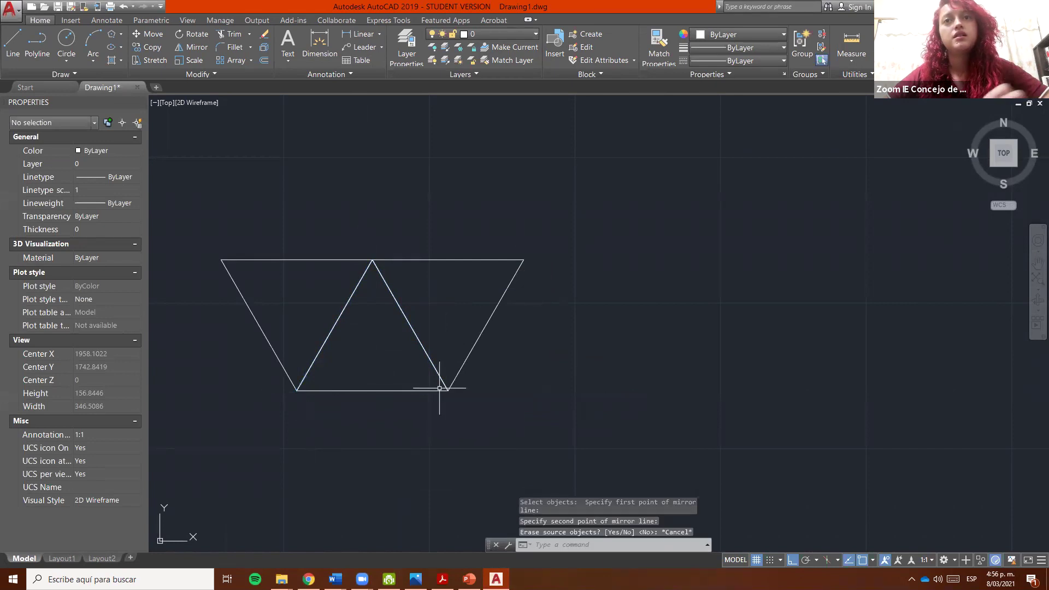
Mirror the central triangle across its horizontal base, keeping the source, to add the fourth triangle below.
key("Return")
left_click(335, 390)
key("Return")
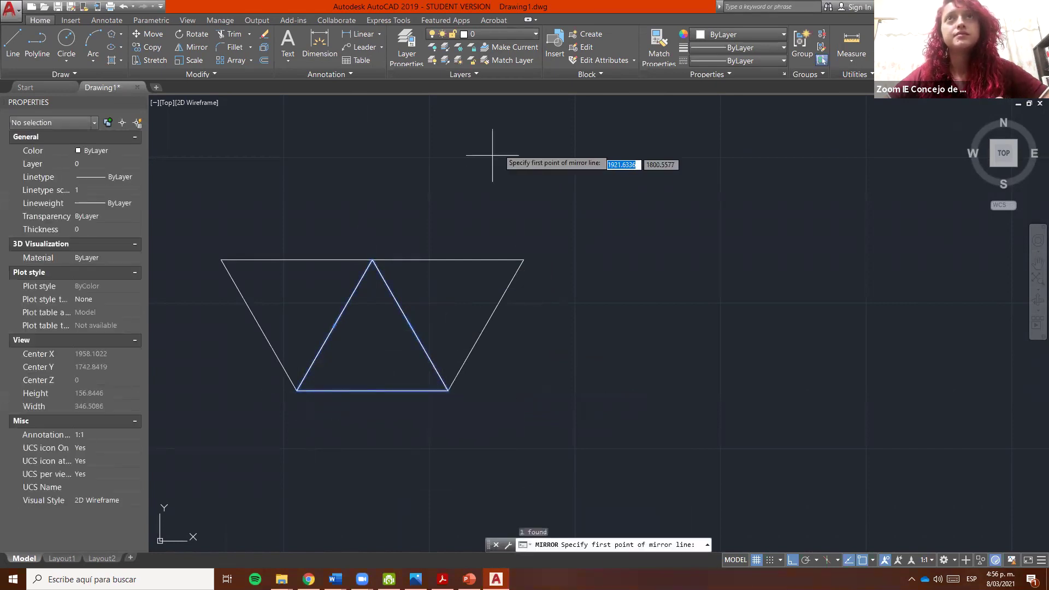
left_click(297, 390)
left_click(449, 391)
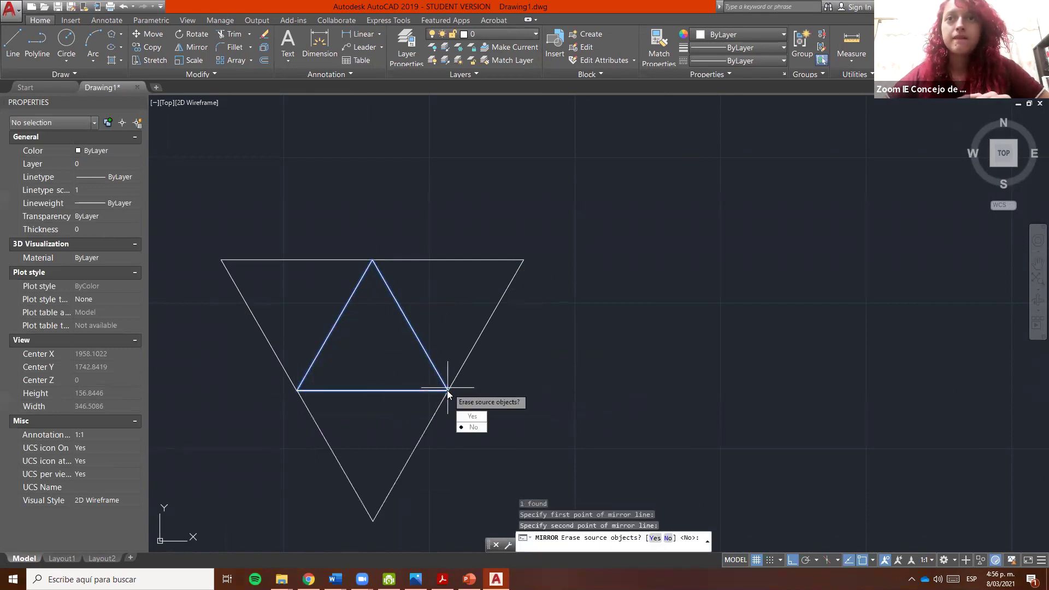
key("Return")
Send the outer triangles behind the central one with the Draworder command's Back option.
left_click(412, 389)
key("Escape")
left_click(439, 423)
left_click(405, 199)
left_click(312, 290)
left_click(312, 238)
left_click(322, 267)
type("dr")
key("Return")
type("b")
key("Return")
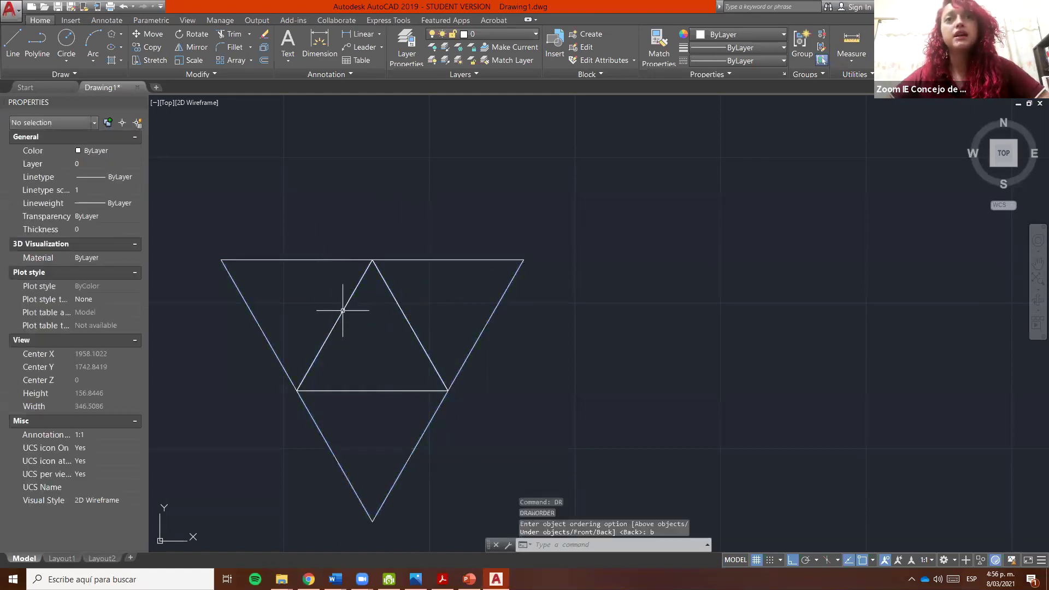
Hatch the central triangle with the ANGLE pattern, using its outline as the boundary.
left_click(342, 311)
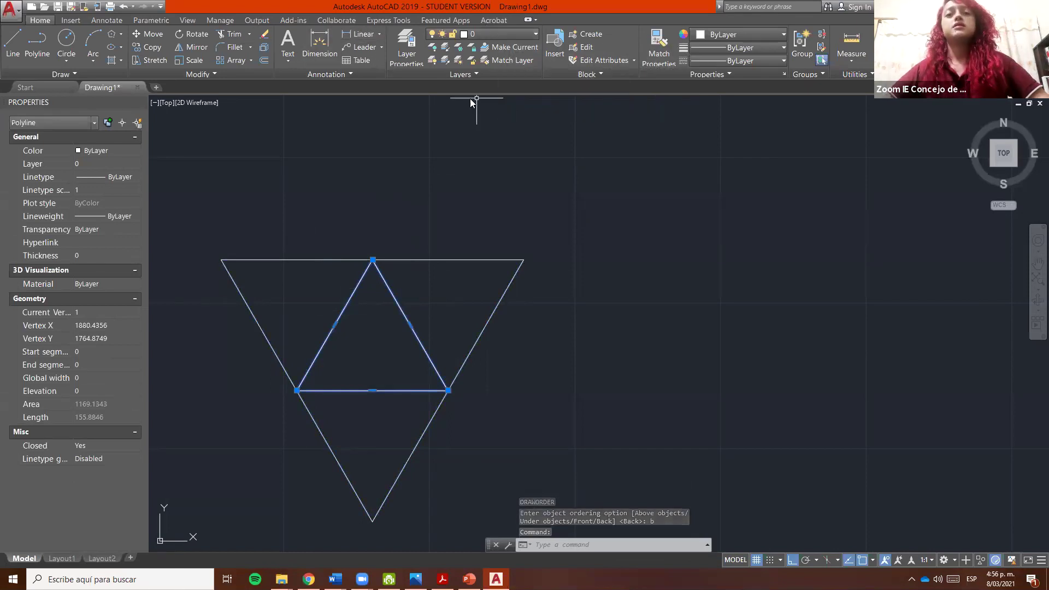
type("h")
key("Return")
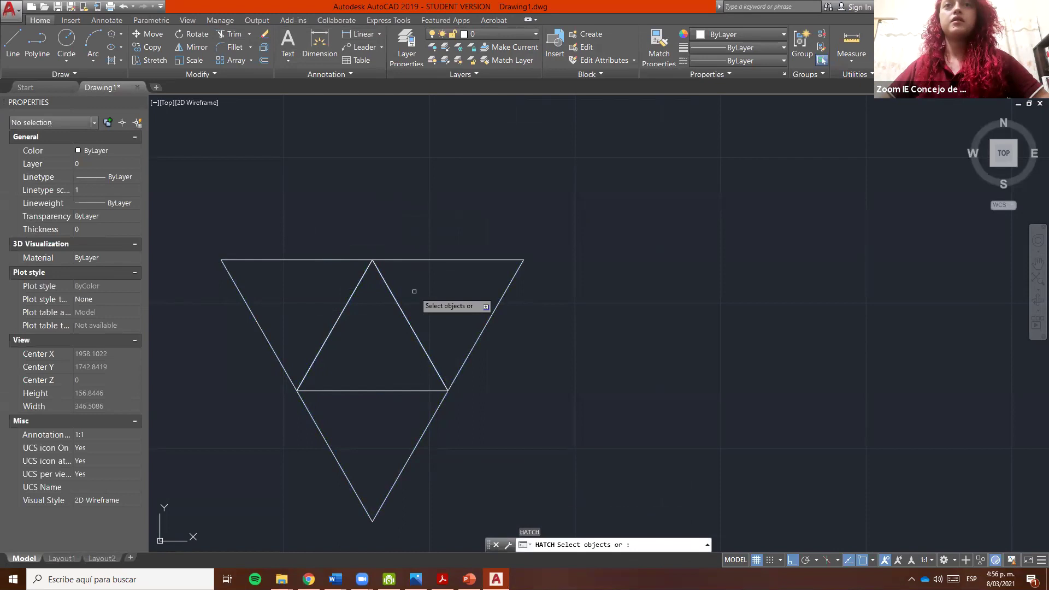
left_click(397, 302)
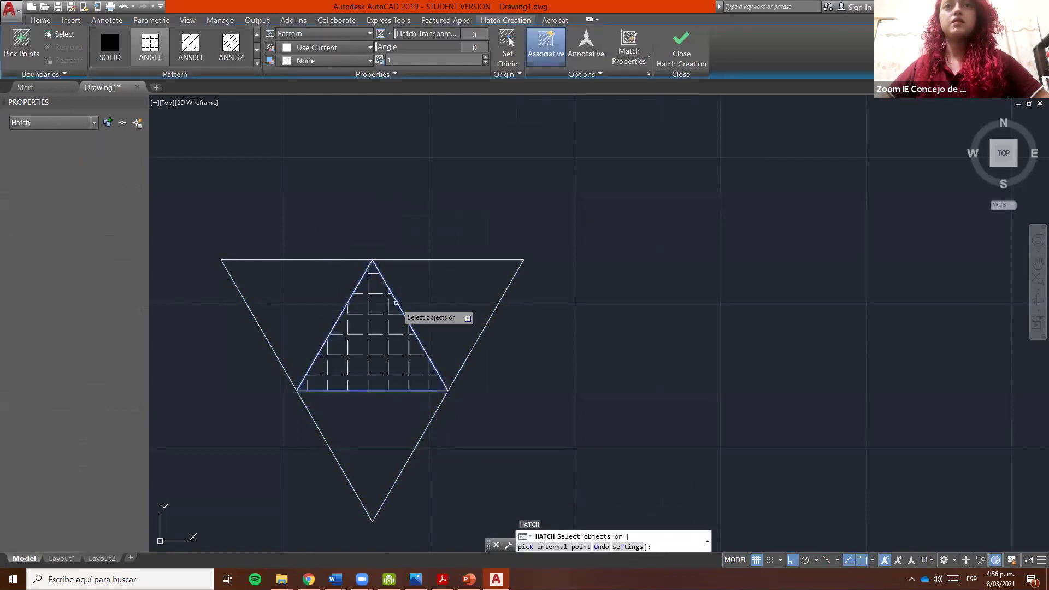
key("Escape")
Change the central triangle's hatch pattern to SOLID.
left_click(384, 377)
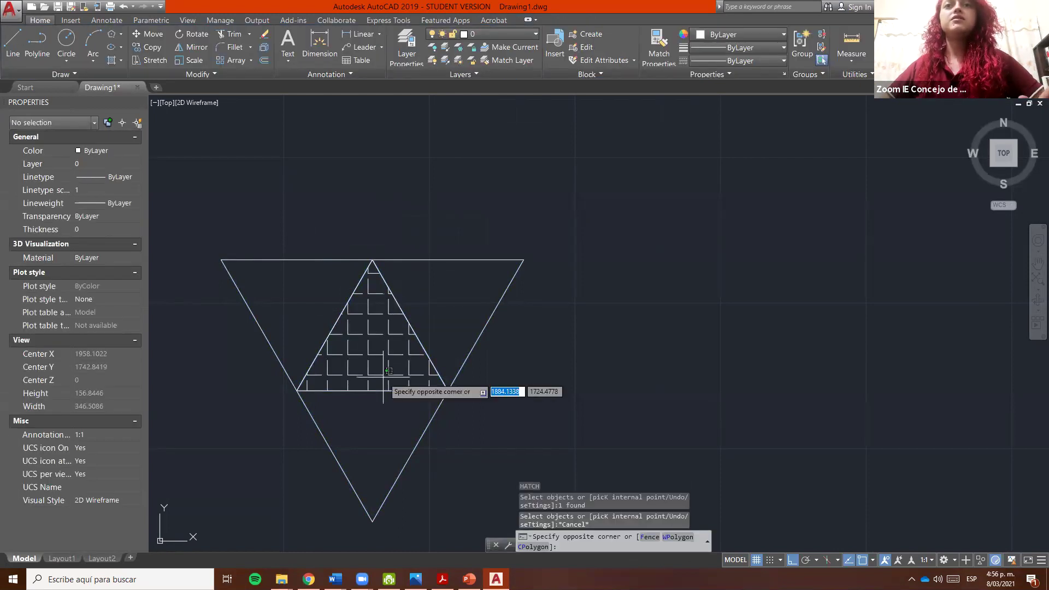
left_click(384, 351)
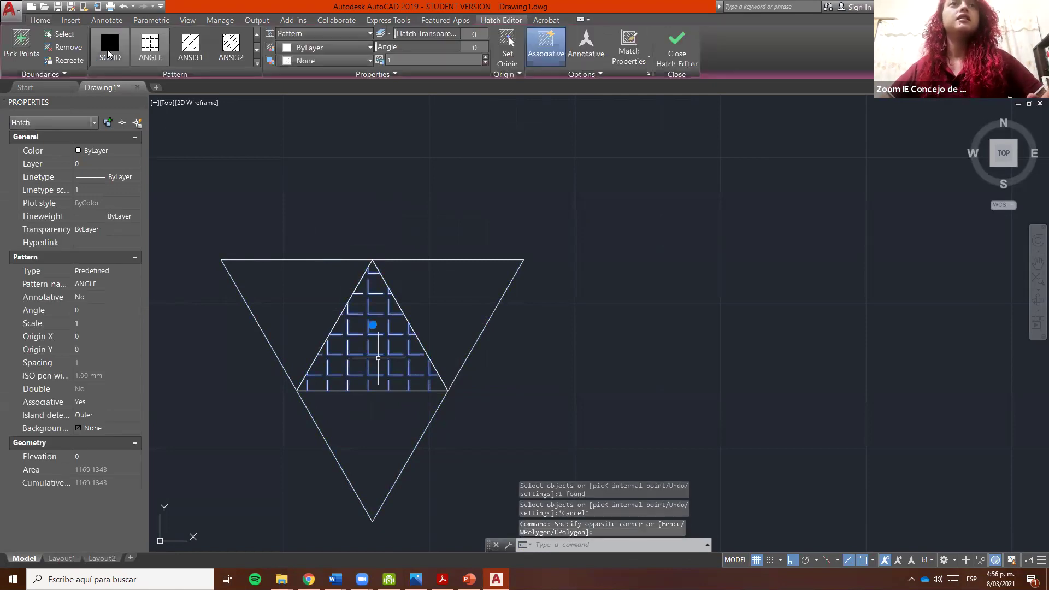
left_click(110, 46)
key("Escape")
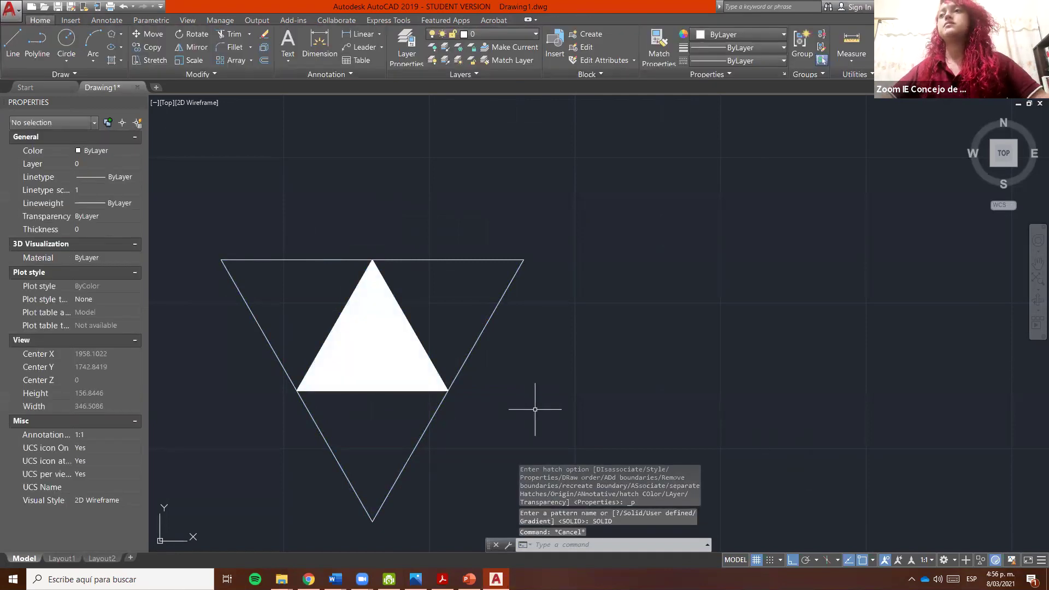
With Ortho off, draw a polyline flap about 55 units long outside the right triangle's outer edge, from its upper-right corner to its lower corner.
middle_click_drag(453, 366, 498, 338)
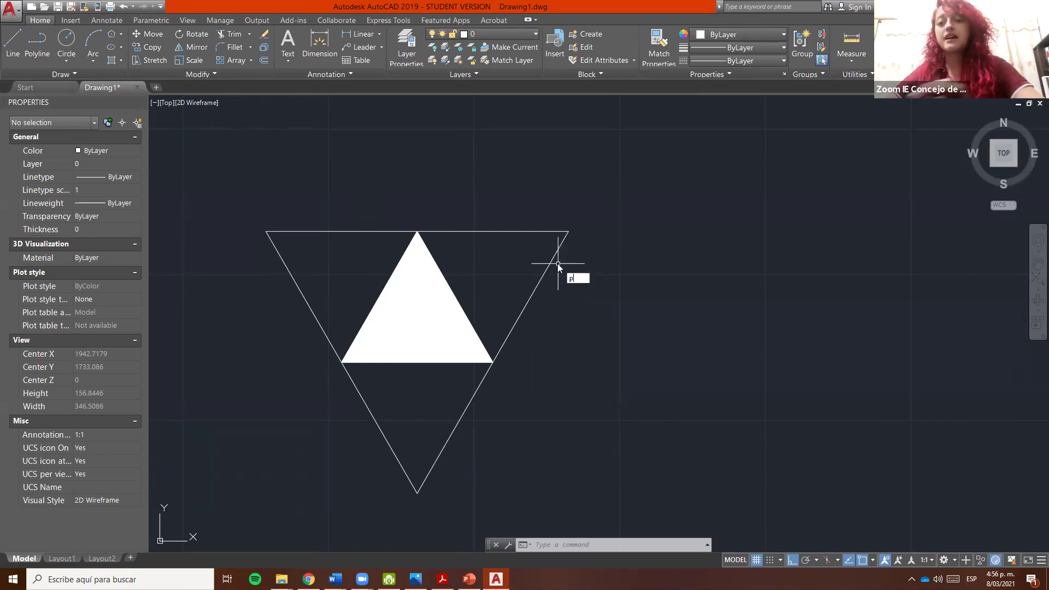
key("Return")
left_click(569, 231)
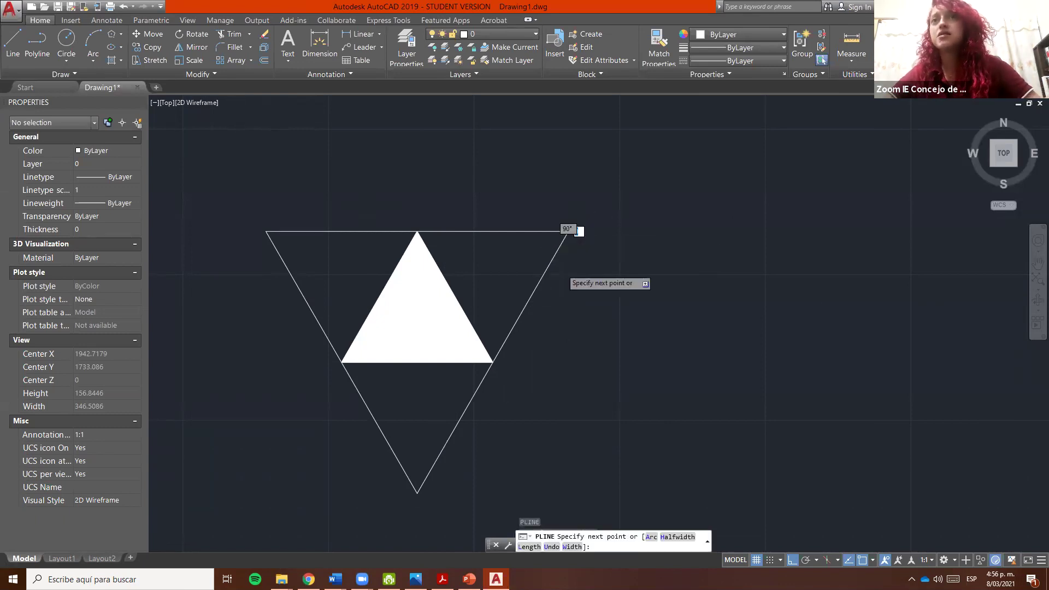
scroll(566, 268, "up", 3)
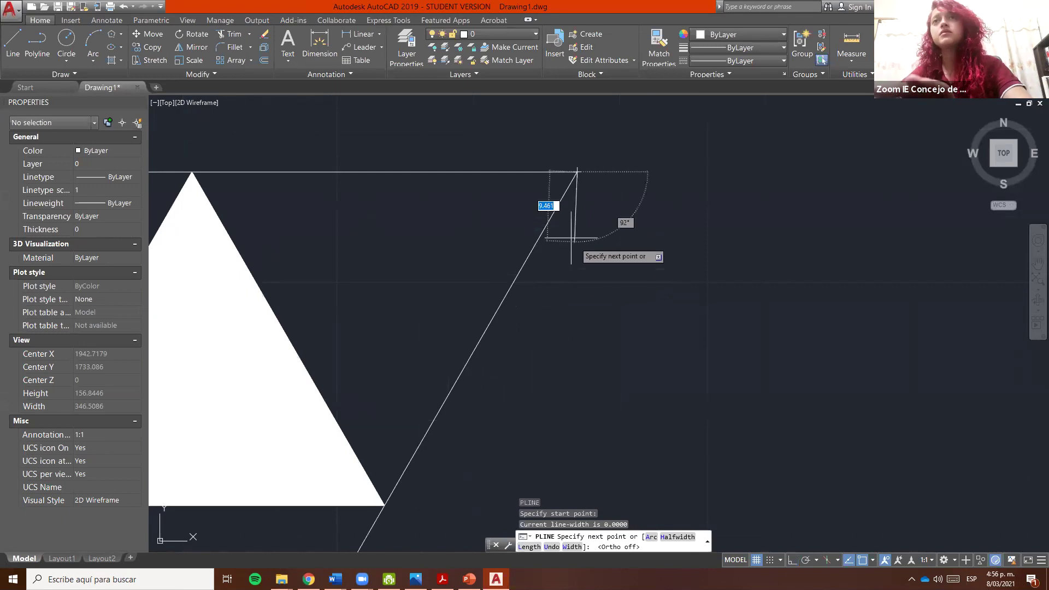
key("F8")
left_click(581, 206)
middle_click_drag(543, 337, 561, 221)
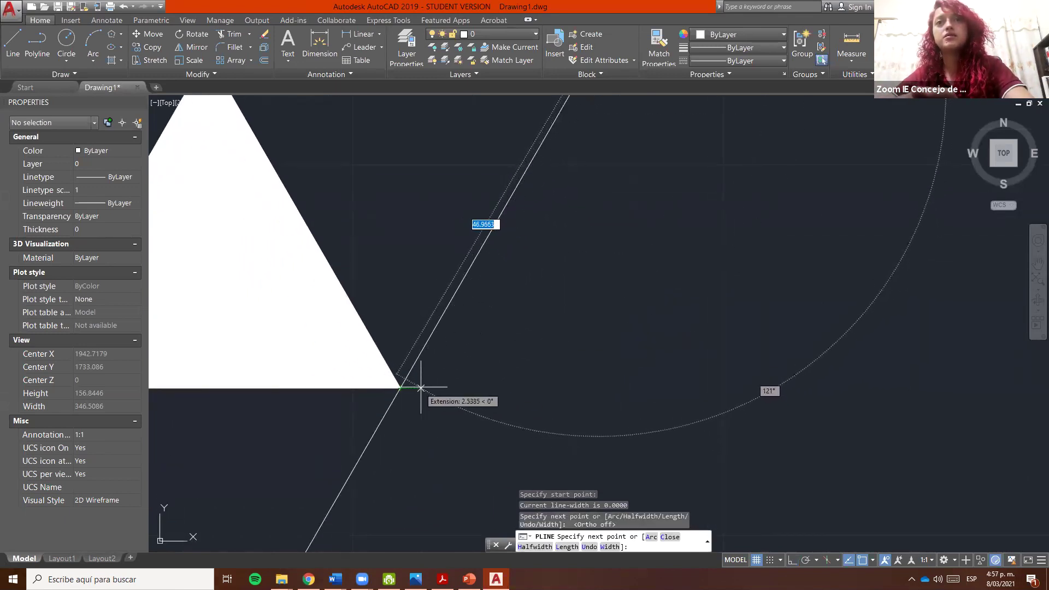
left_click(428, 389)
left_click(400, 388)
key("Escape")
scroll(524, 352, "down", 4)
scroll(524, 352, "up", 4)
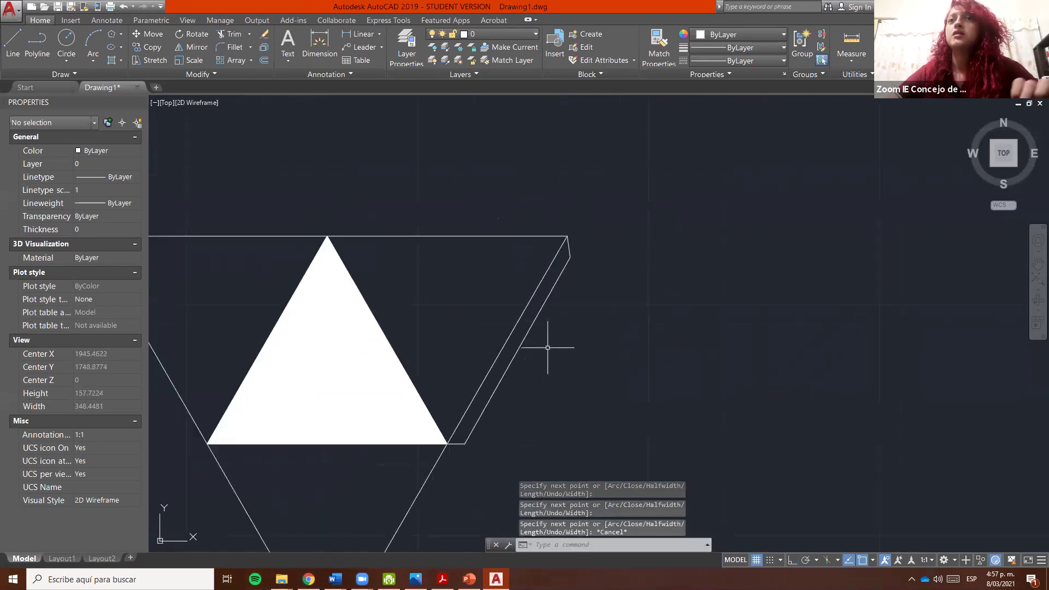
left_click(533, 331)
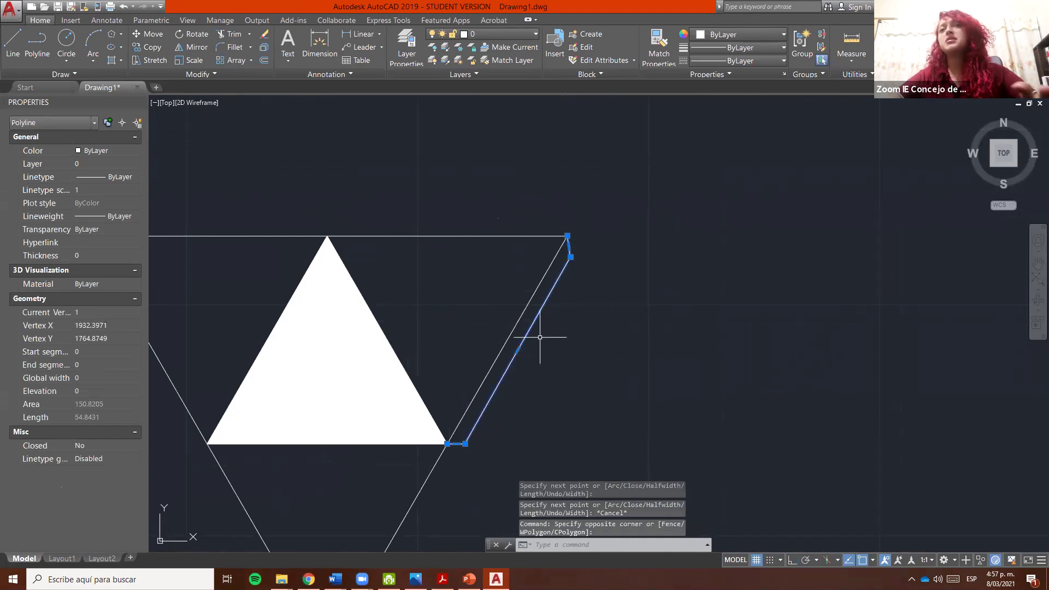
key("Escape")
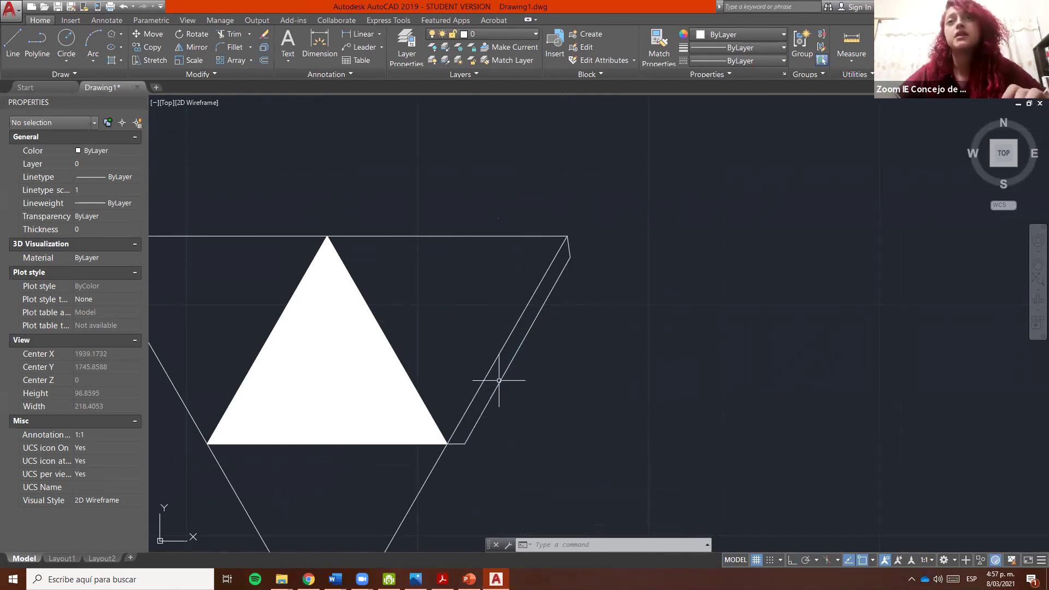
Draw a 30 by 30 square in the empty area beside the triangular net.
scroll(499, 380, "down", 3)
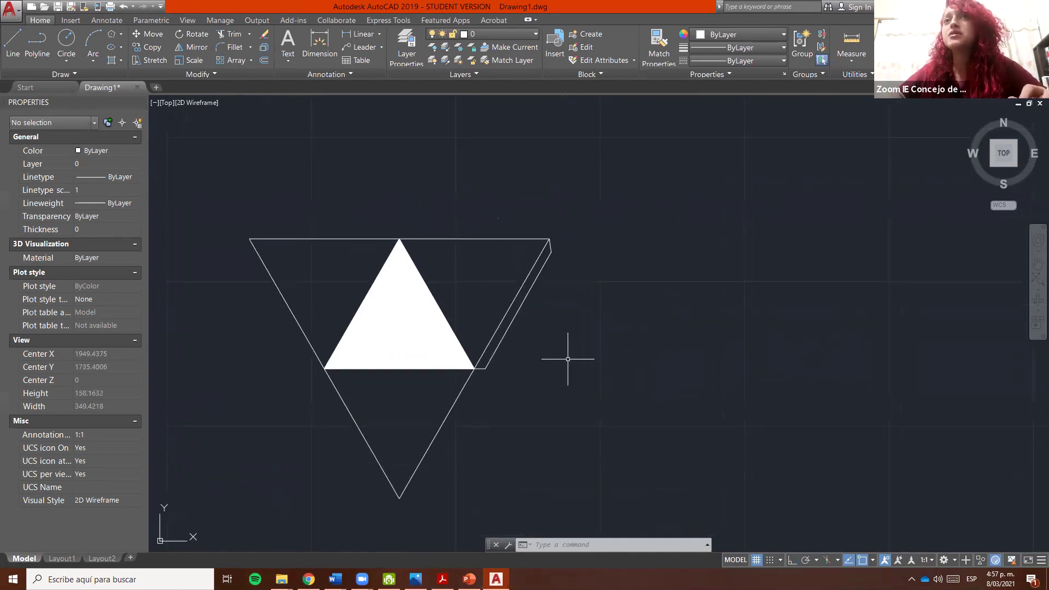
middle_click_drag(568, 359, 498, 352)
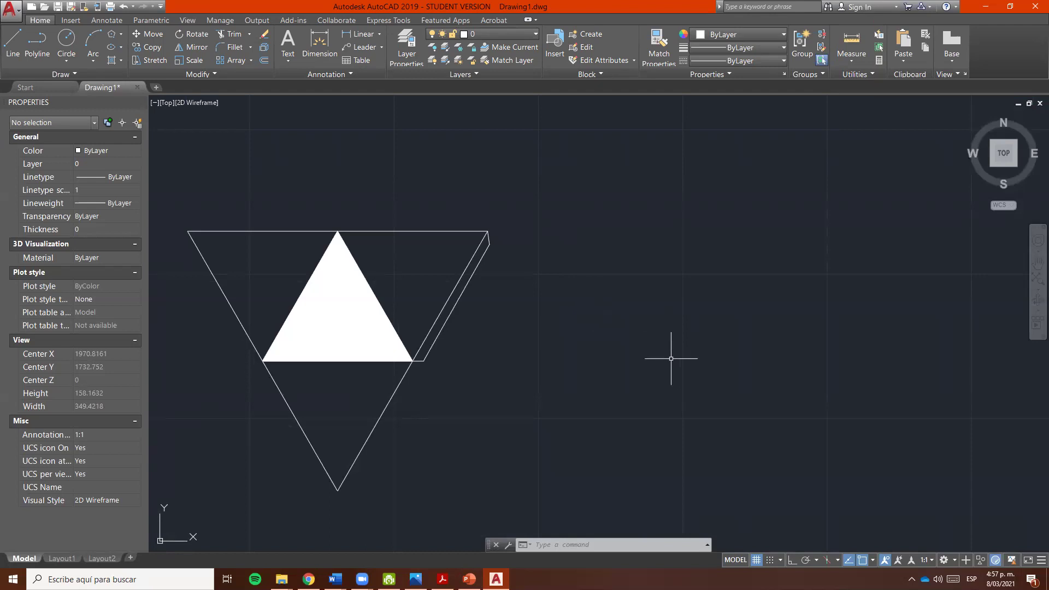
middle_click_drag(594, 362, 530, 356)
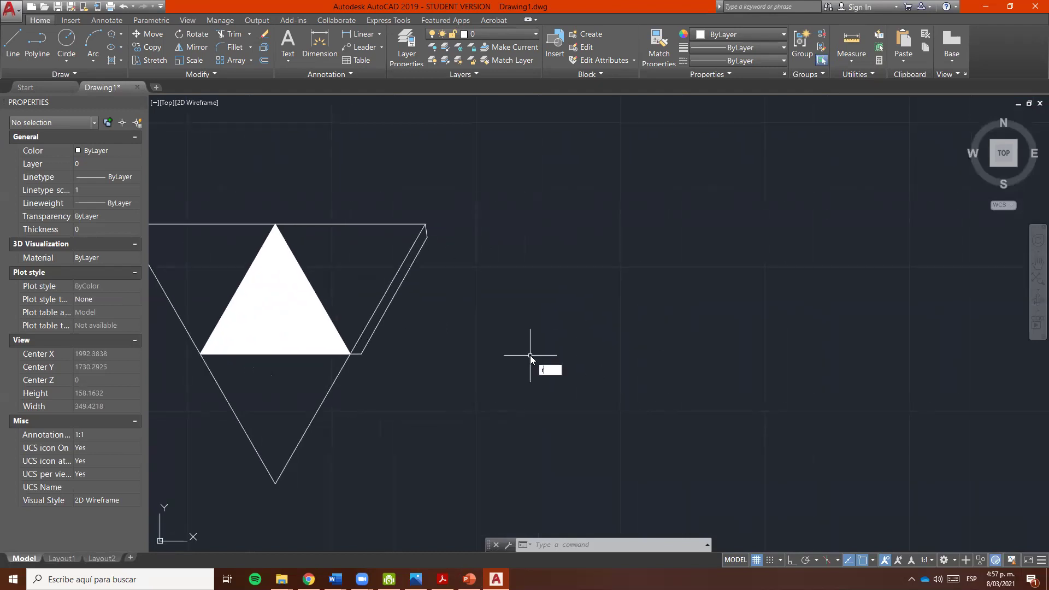
key("Return")
left_click(536, 216)
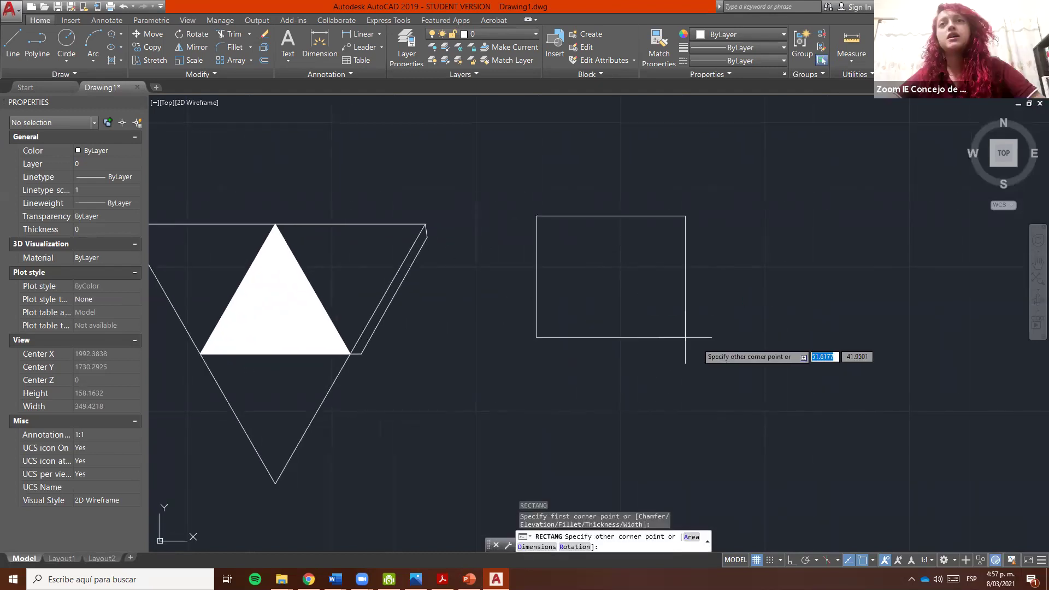
type("30,30")
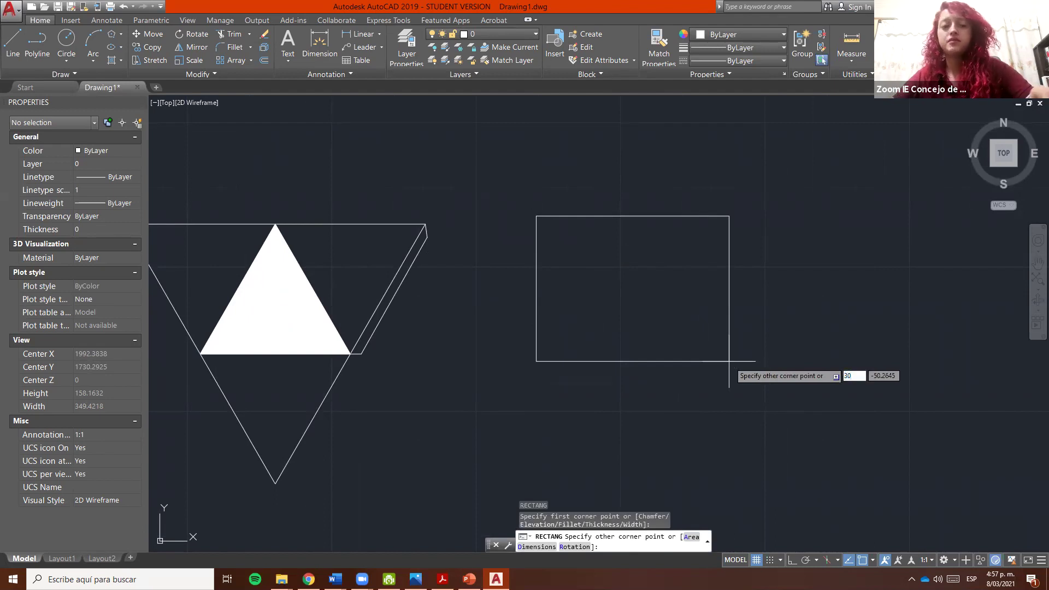
key("Return")
Move the 30 by 30 square down and to the right, level with the triangular net.
left_click(618, 304)
left_click(546, 216)
middle_click_drag(584, 245, 560, 273)
type("m")
key("Return")
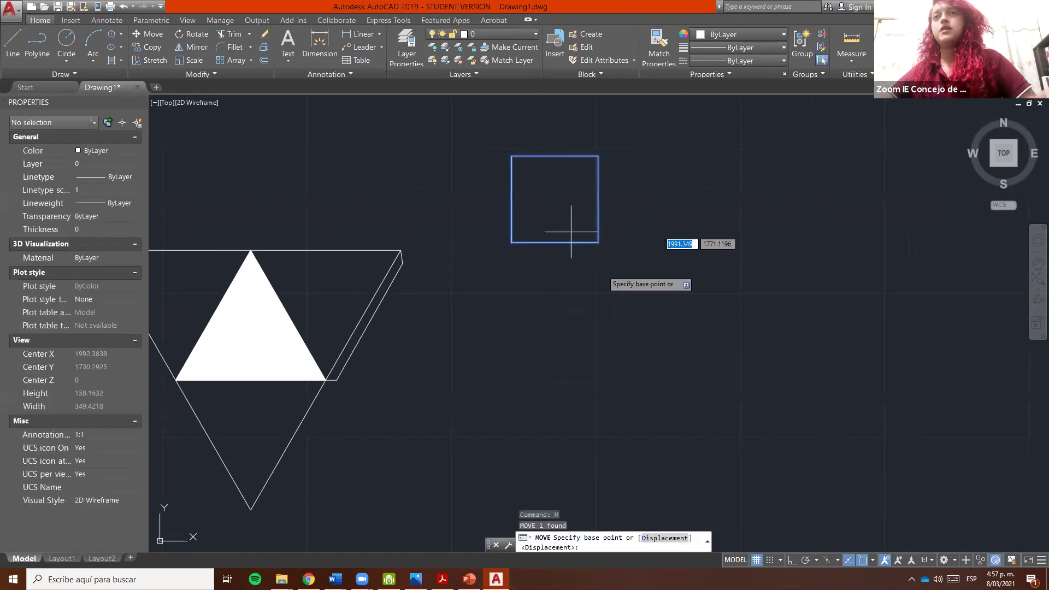
left_click(571, 229)
left_click(696, 356)
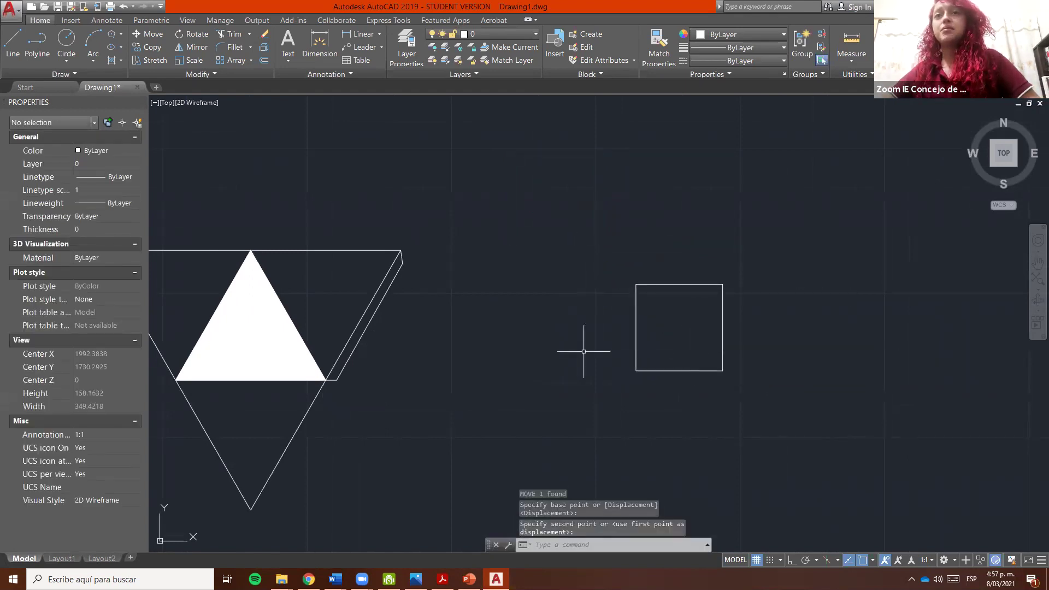
Measure the filled triangle's height from its apex to the middle of its base.
middle_click_drag(346, 370, 356, 370)
key("Return")
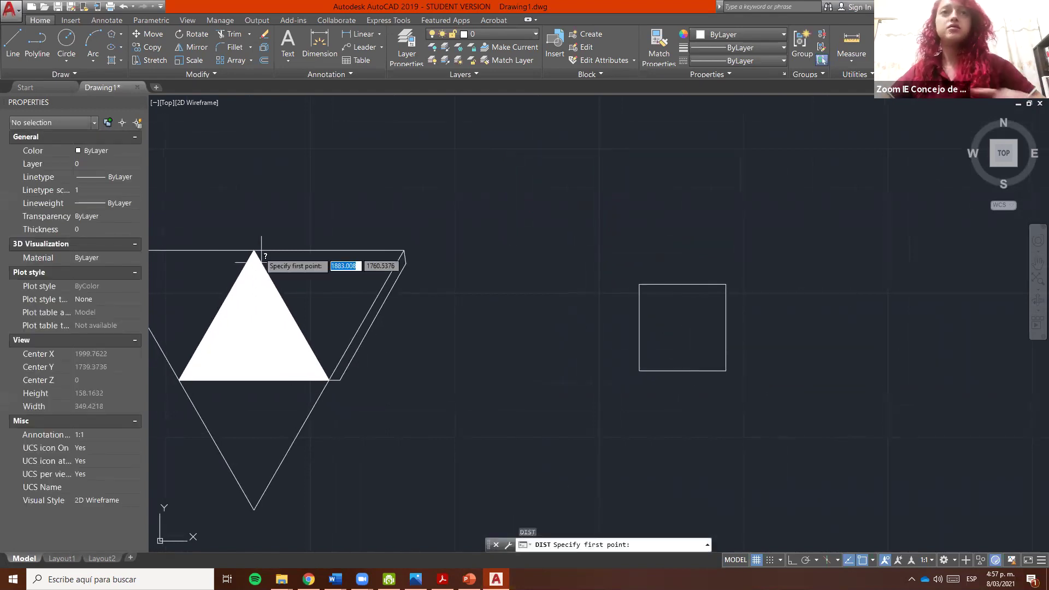
left_click(253, 251)
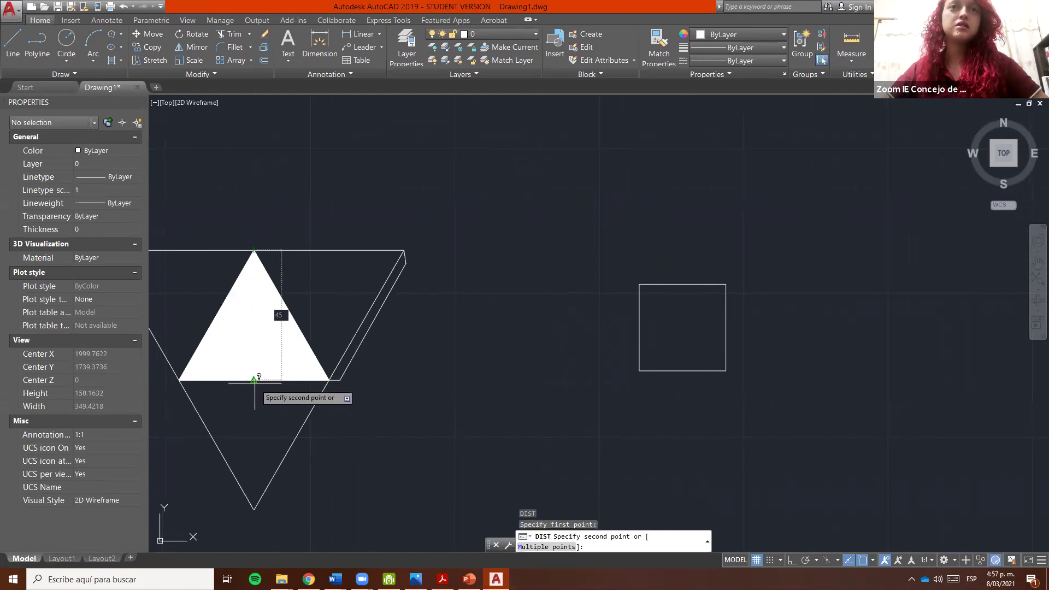
key("Escape")
Erase the 30 by 30 square, try a .45 by .45 rectangle in its place, and erase that as well.
left_click(641, 370)
key("Delete")
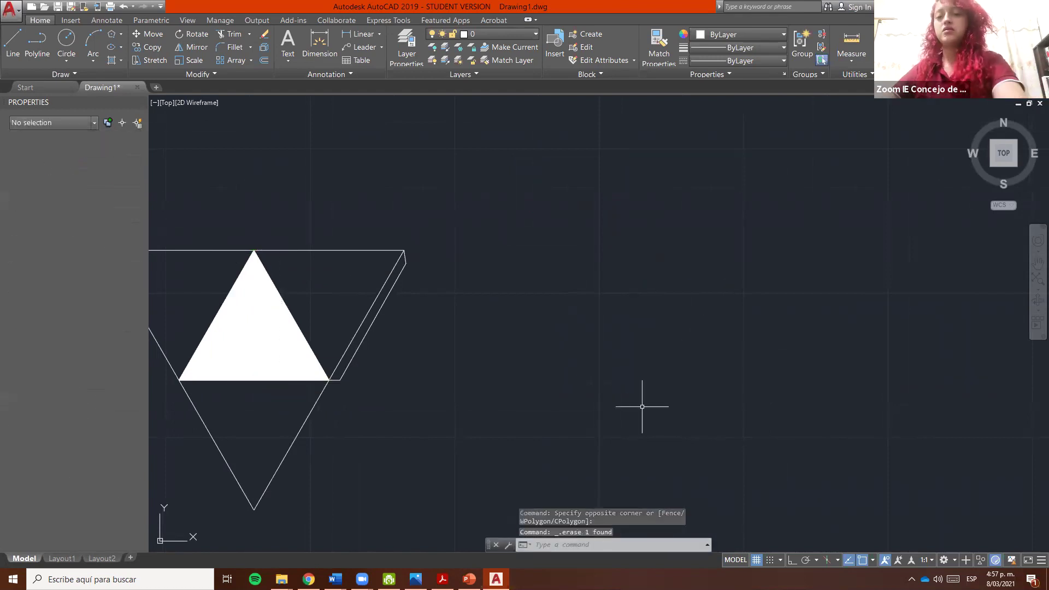
type("rec")
key("Return")
left_click(641, 263)
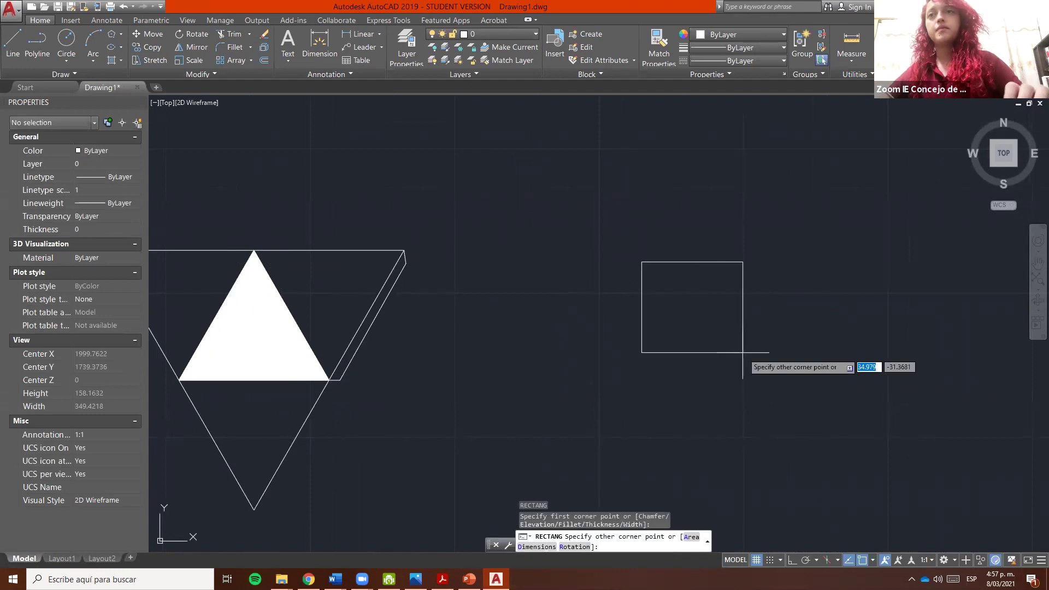
type("-45")
key("Tab")
type(".45")
key("Return")
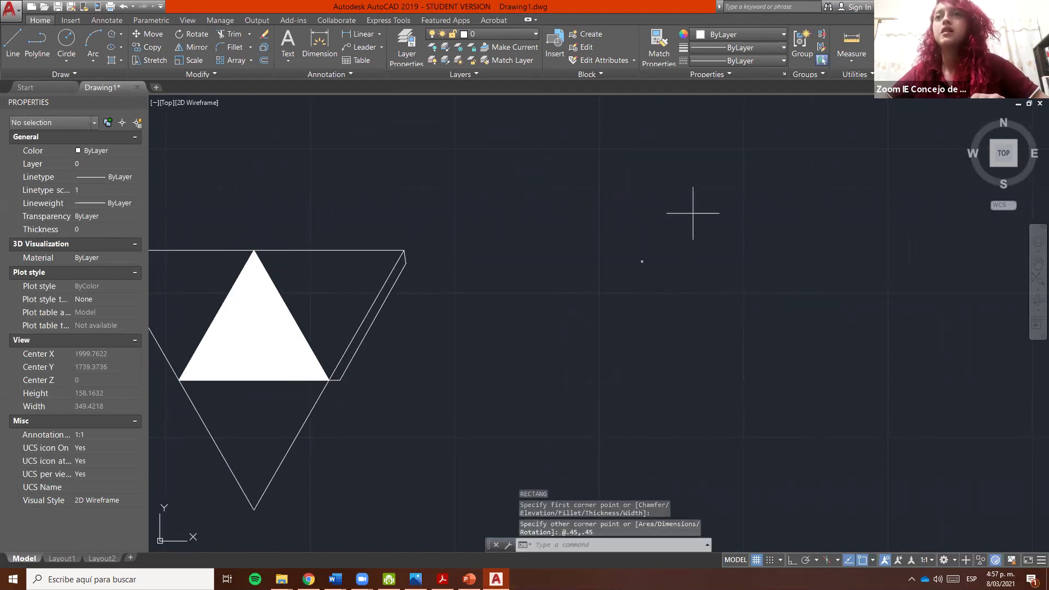
left_click(693, 213)
left_click(550, 359)
key("Delete")
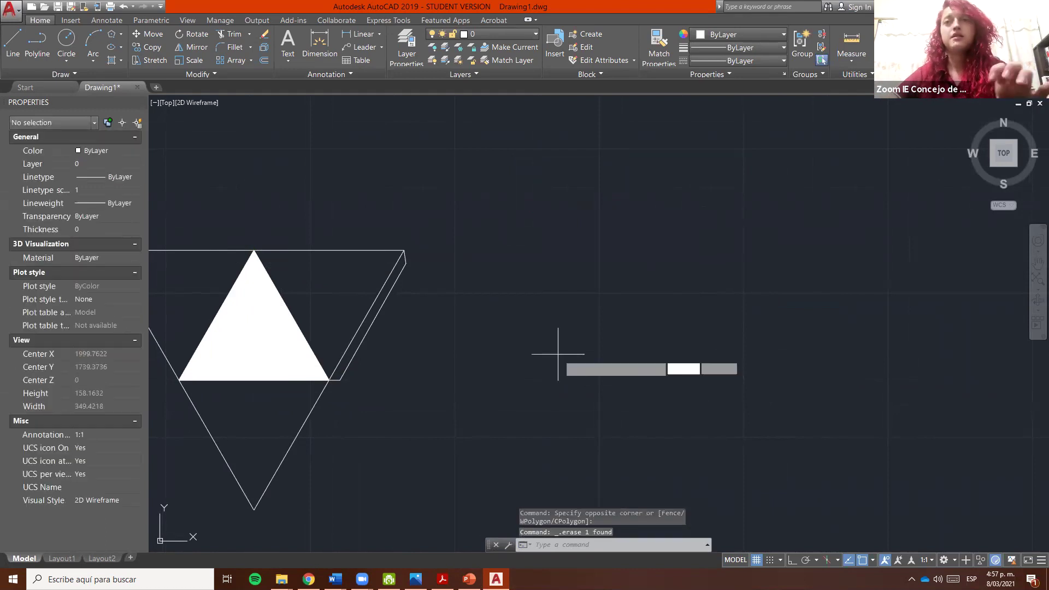
Draw a 45 by 45 square beside the triangular net.
type("rec")
key("Return")
left_click(557, 263)
type("45,45")
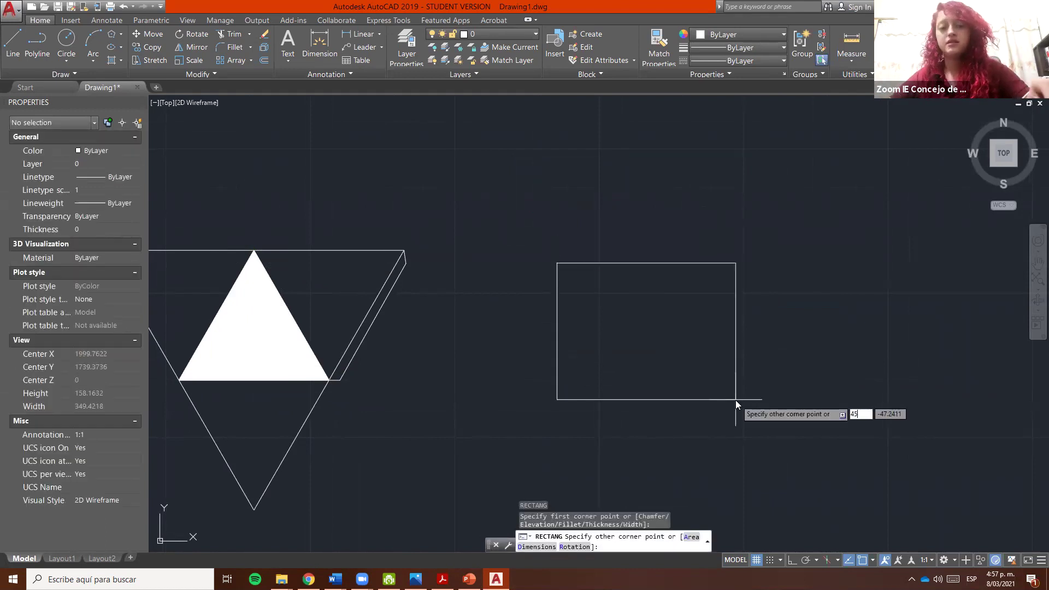
key("Return")
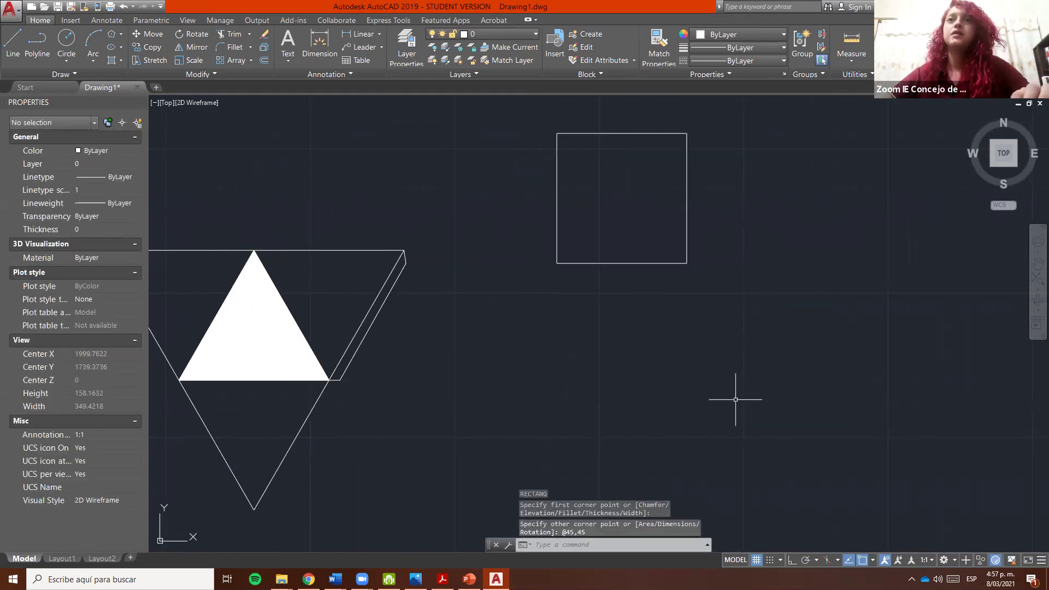
Move the 45 by 45 square down and to the right, farther from the triangular net.
left_click(750, 227)
left_click(565, 310)
middle_click_drag(719, 343, 698, 339)
type("m")
key("Return")
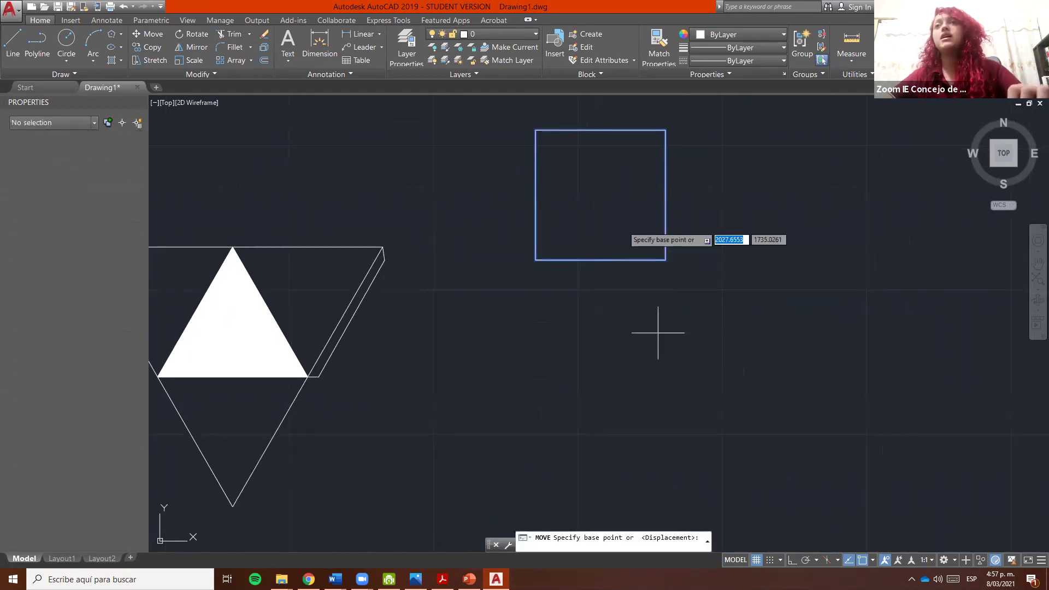
left_click(622, 222)
left_click(760, 357)
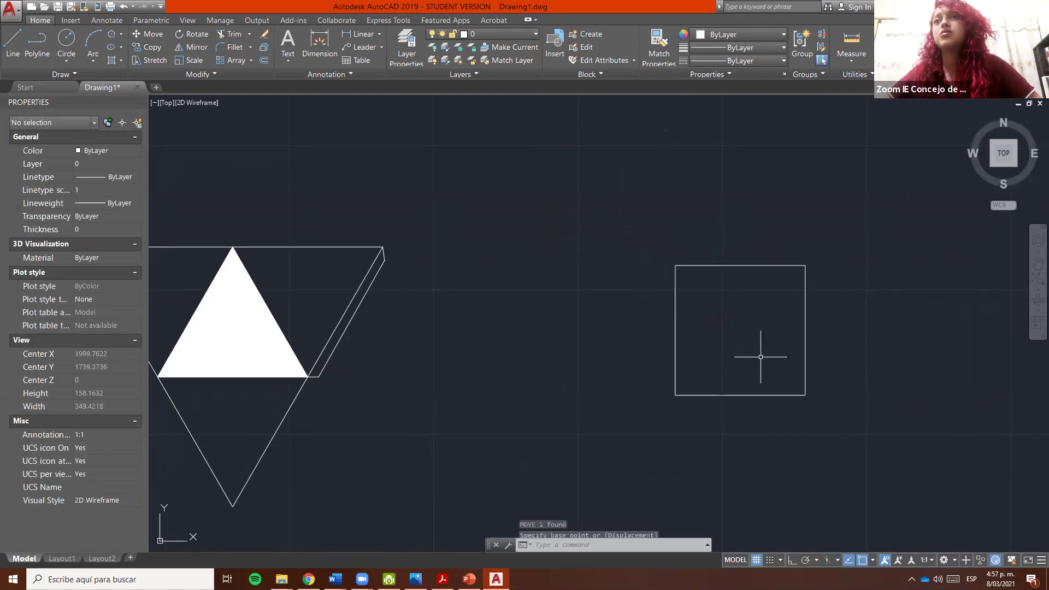
Draw a two-segment polyline from the square's upper-left corner through its right side's midpoint to its lower-left corner.
middle_click_drag(866, 380, 710, 373)
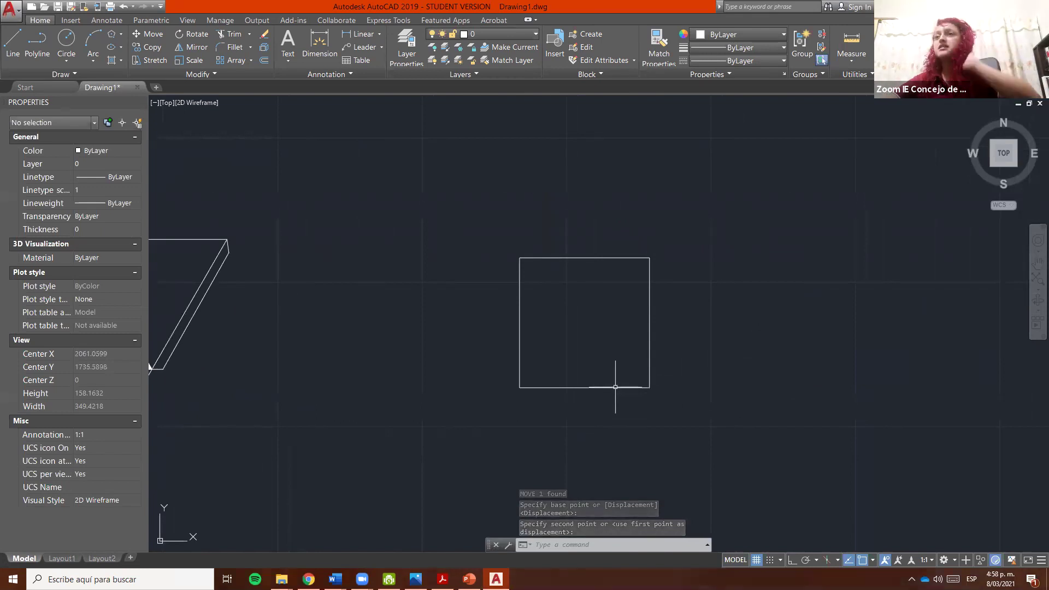
type("pl")
key("Return")
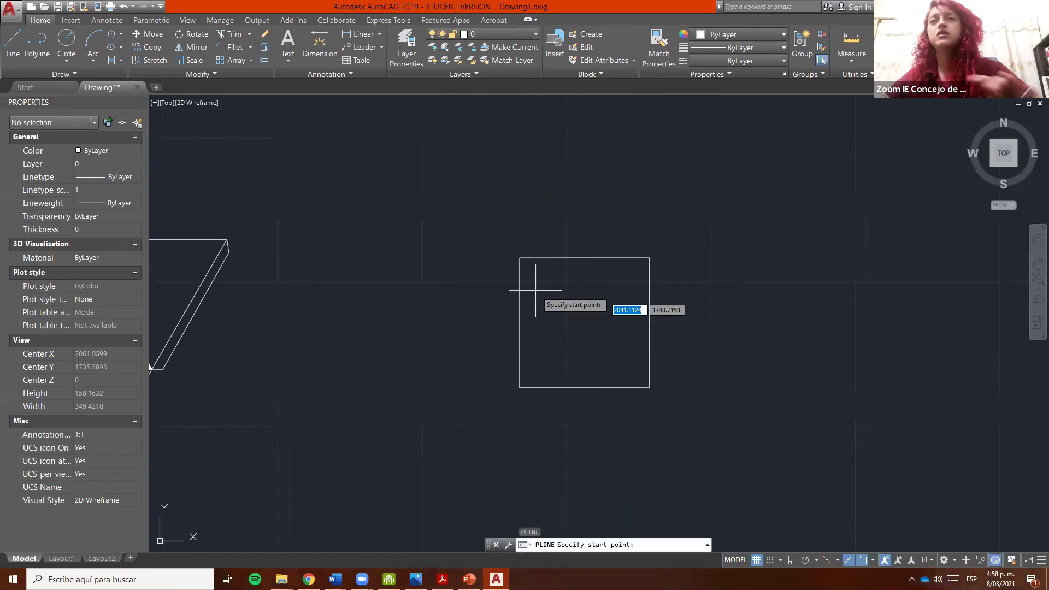
left_click(520, 258)
left_click(650, 322)
left_click(520, 387)
key("Escape")
Mirror the V-shaped polyline across the square's left side, erasing the source object.
left_click(569, 325)
left_click(575, 335)
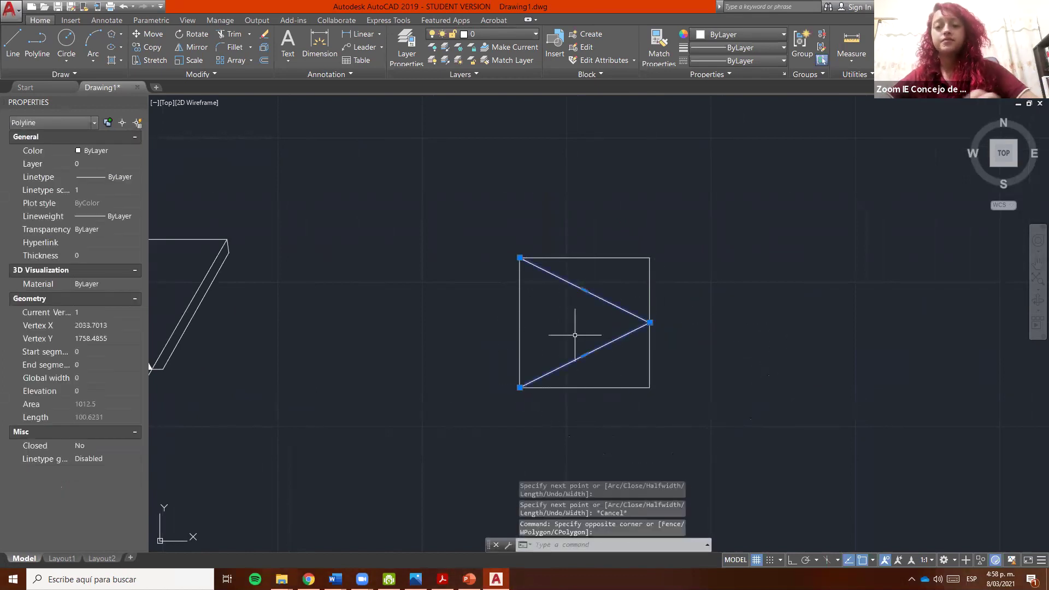
type("mi")
key("Return")
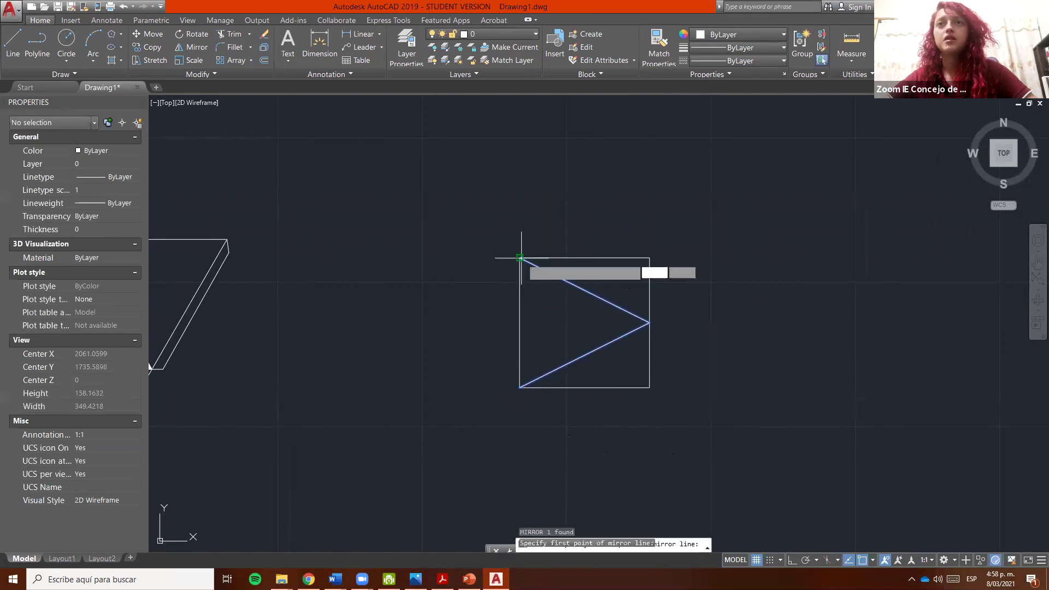
left_click(520, 258)
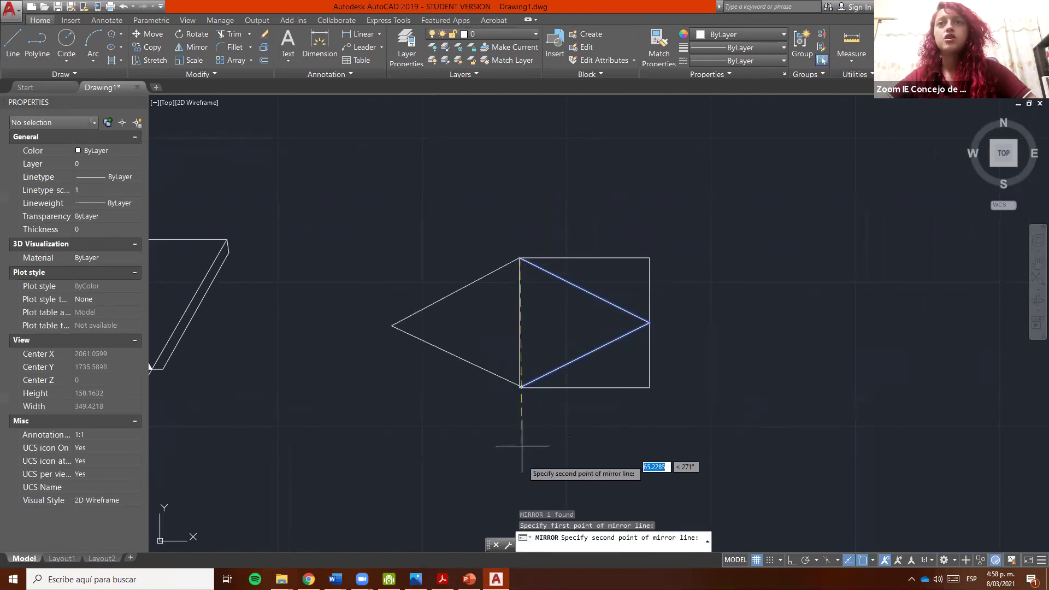
left_click(519, 387)
type("y")
key("Return")
With Ortho on, mirror the left triangle across the square's vertical centreline, keeping the original.
left_click(510, 372)
left_click(461, 436)
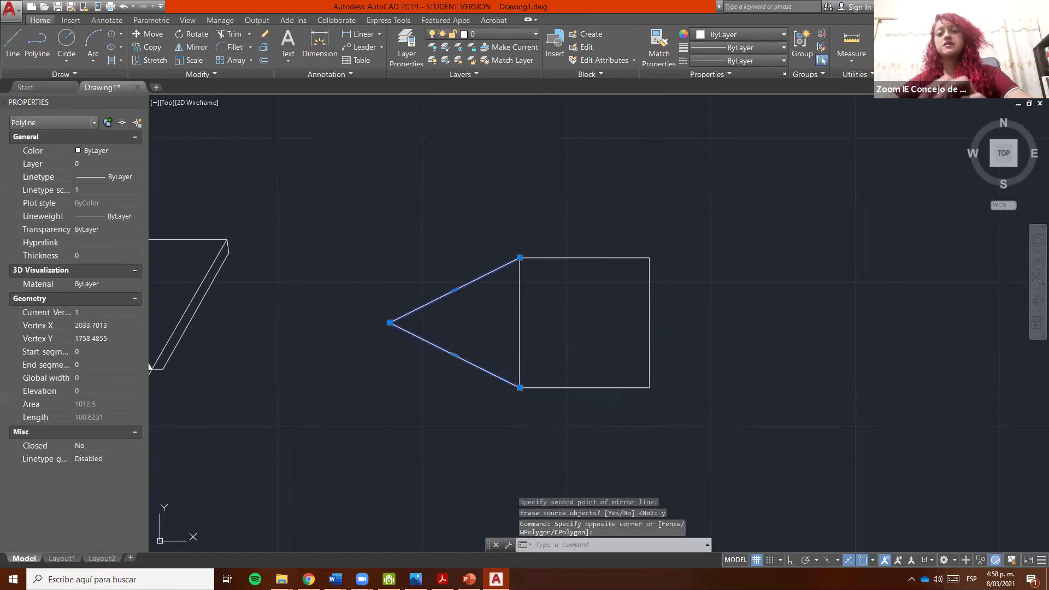
key("Return")
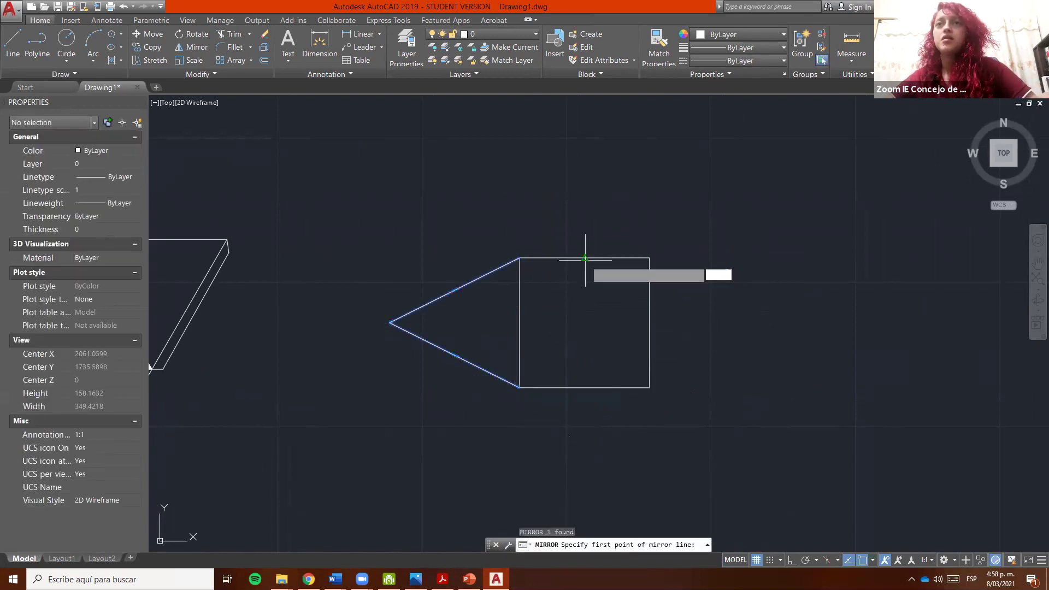
left_click(585, 258)
key("F8")
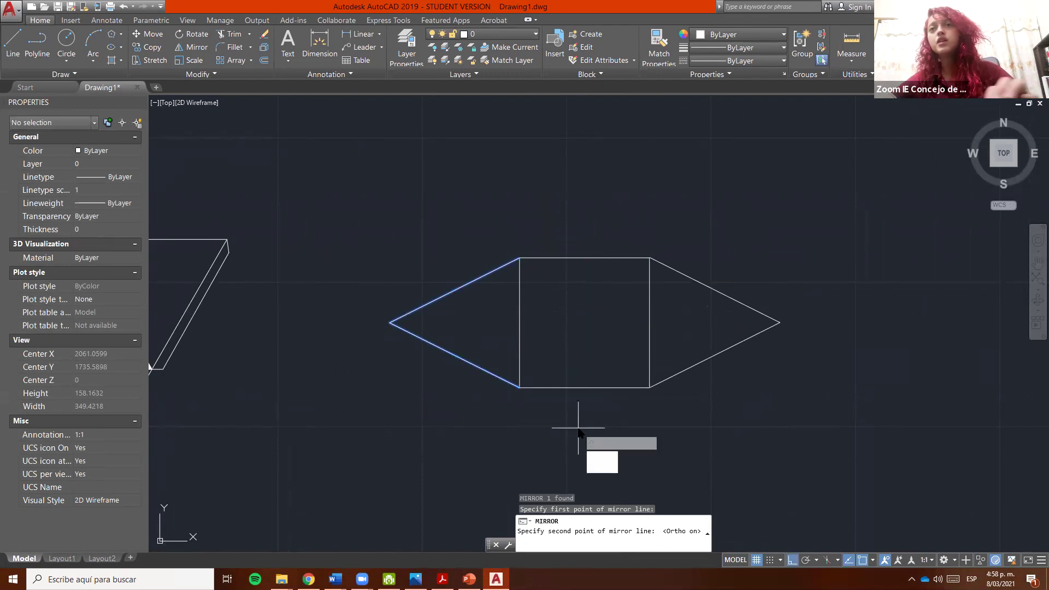
left_click(579, 428)
key("Return")
Try rotating both side triangles 90° about the midpoint of the square's left side, and undo the rotation.
left_click(733, 346)
left_click(482, 310)
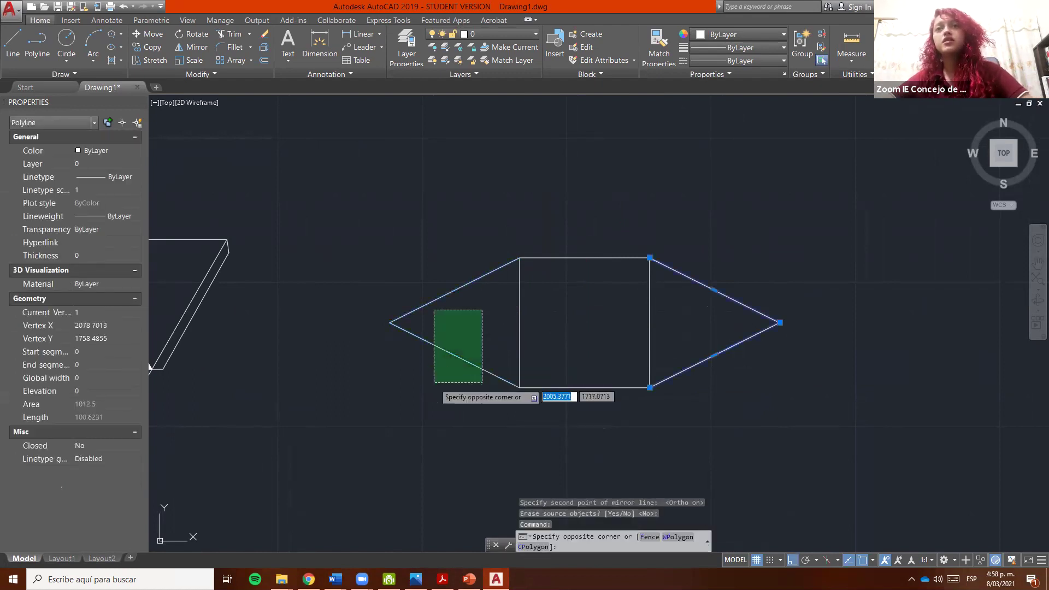
left_click(435, 383)
type("ro")
key("Return")
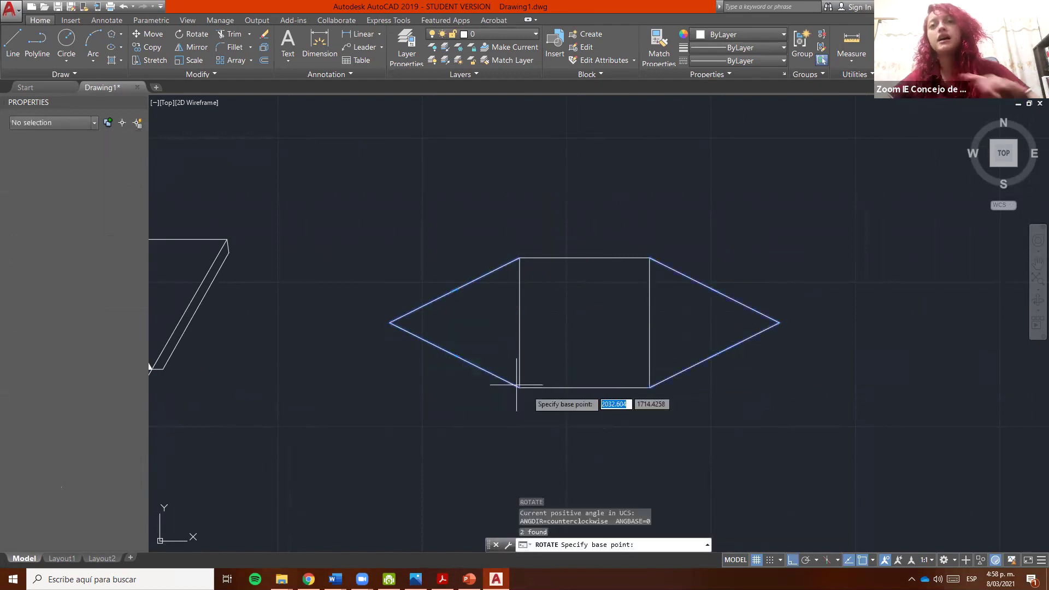
left_click(520, 322)
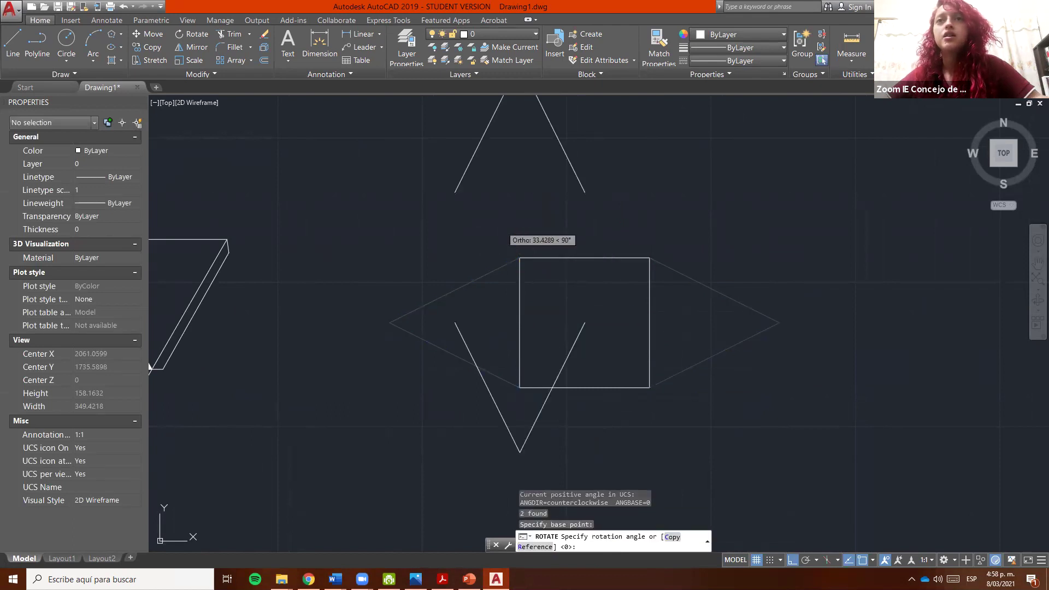
left_click(521, 228)
key("ctrl+z")
left_click(501, 390)
left_click(439, 268)
left_click(795, 282)
left_click(732, 347)
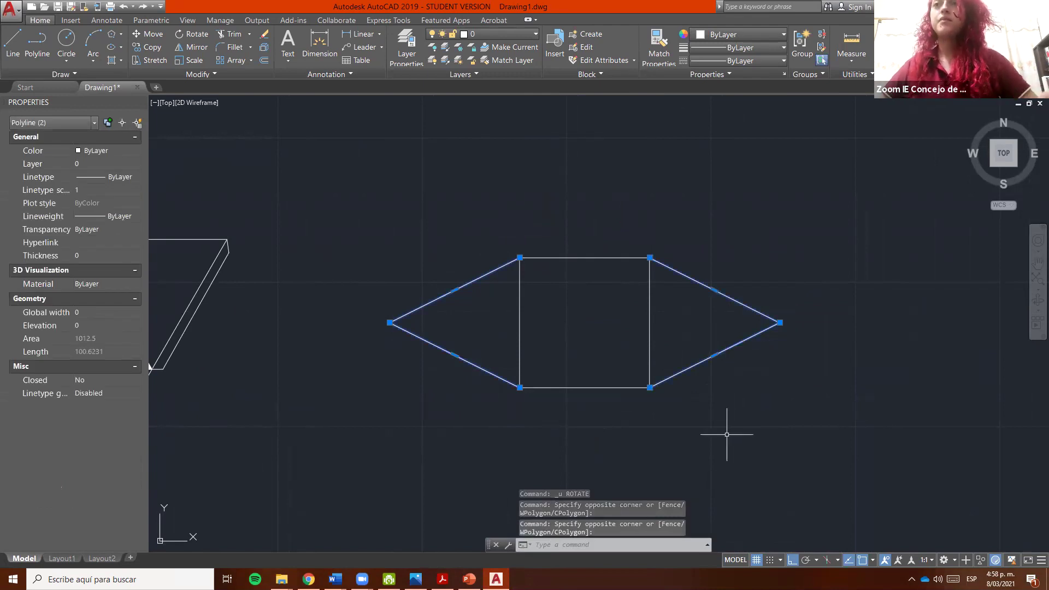
key("Escape")
Copy both side triangles upward, from the square's lower-left corner to its upper-left corner.
middle_click_drag(651, 394, 635, 387)
left_click(687, 382)
left_click(674, 311)
left_click(448, 367)
left_click(428, 300)
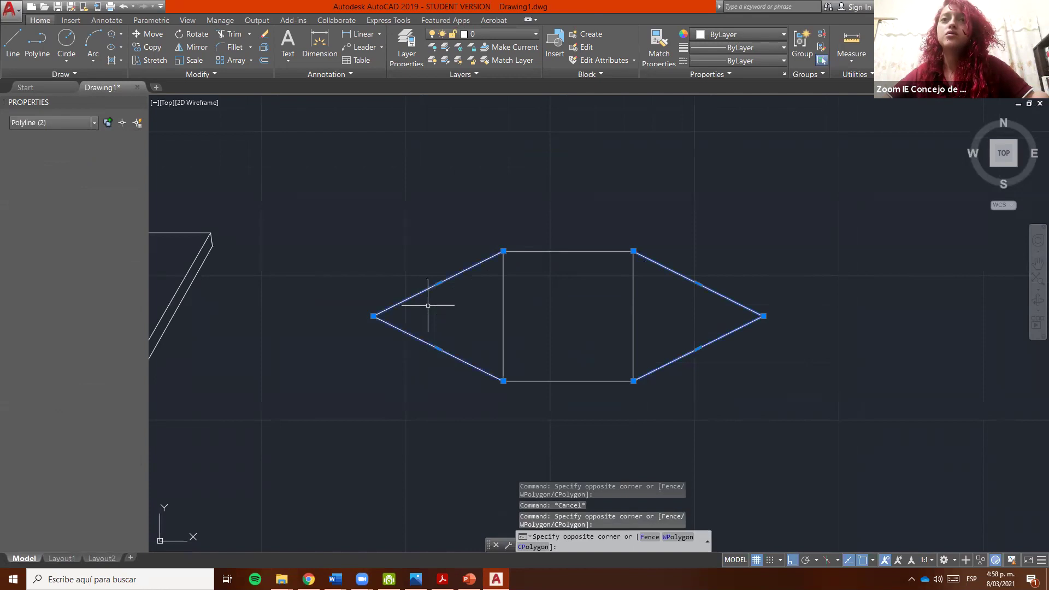
key("Return")
left_click(503, 381)
left_click(503, 251)
key("Escape")
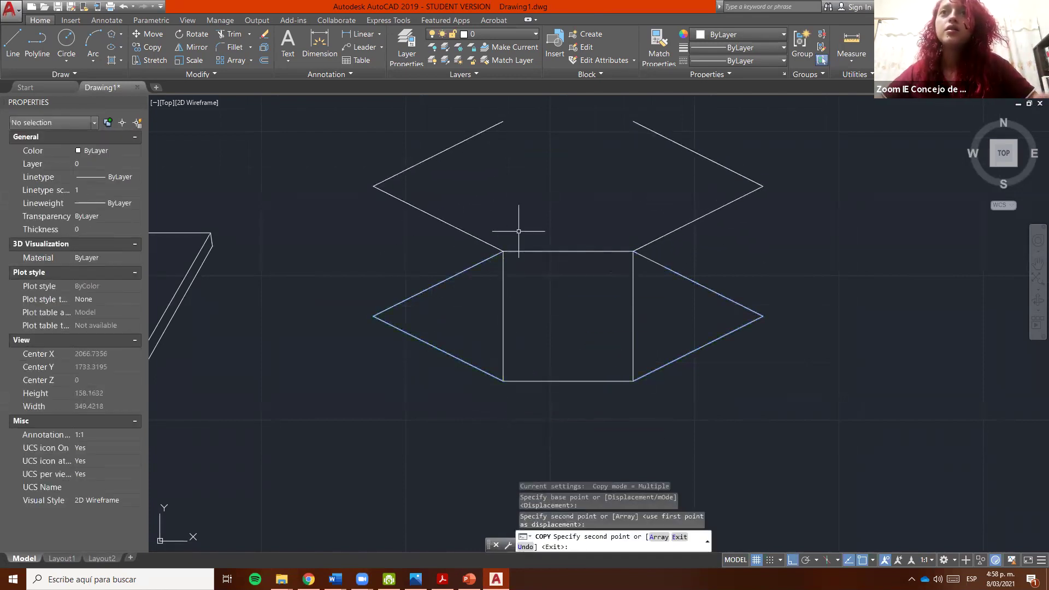
left_click(465, 237)
key("Escape")
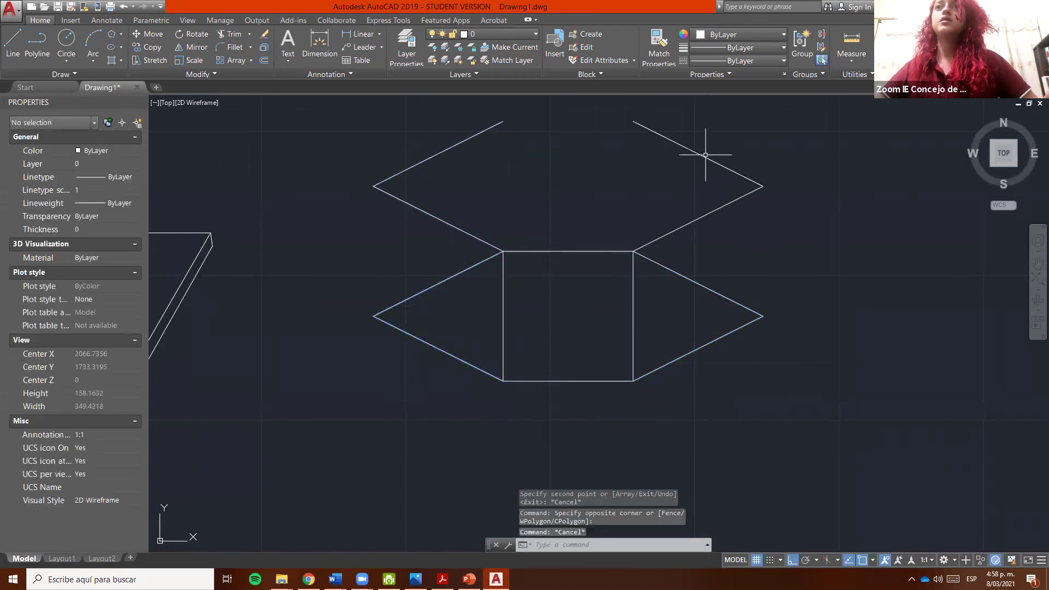
Rotate the two copied triangles a quarter turn clockwise about the square's upper-left corner, onto its top and bottom sides.
left_click(705, 154)
left_click(313, 206)
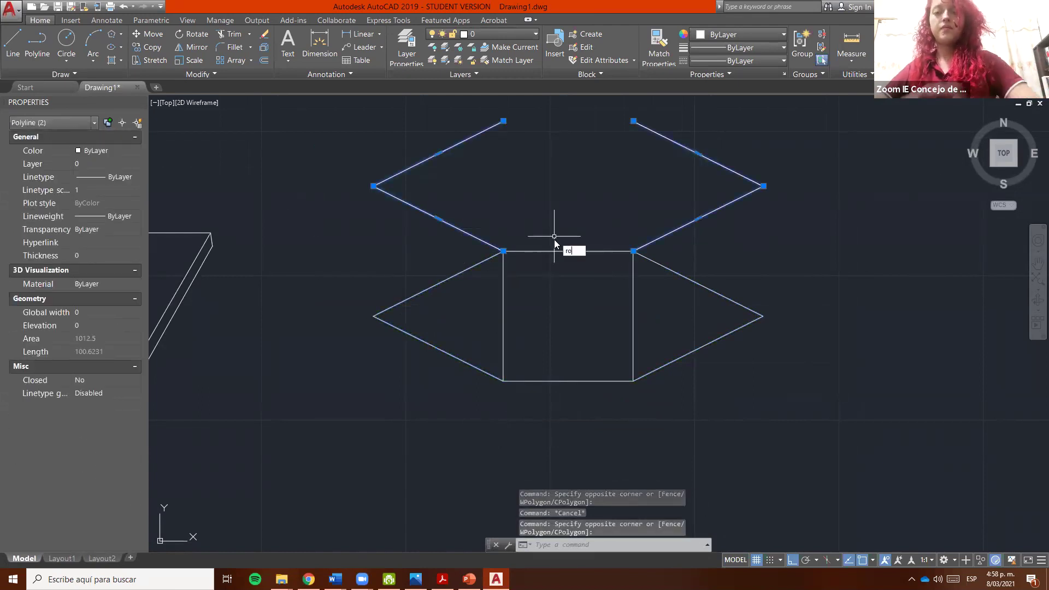
type("ro")
key("Return")
left_click(504, 251)
left_click(490, 423)
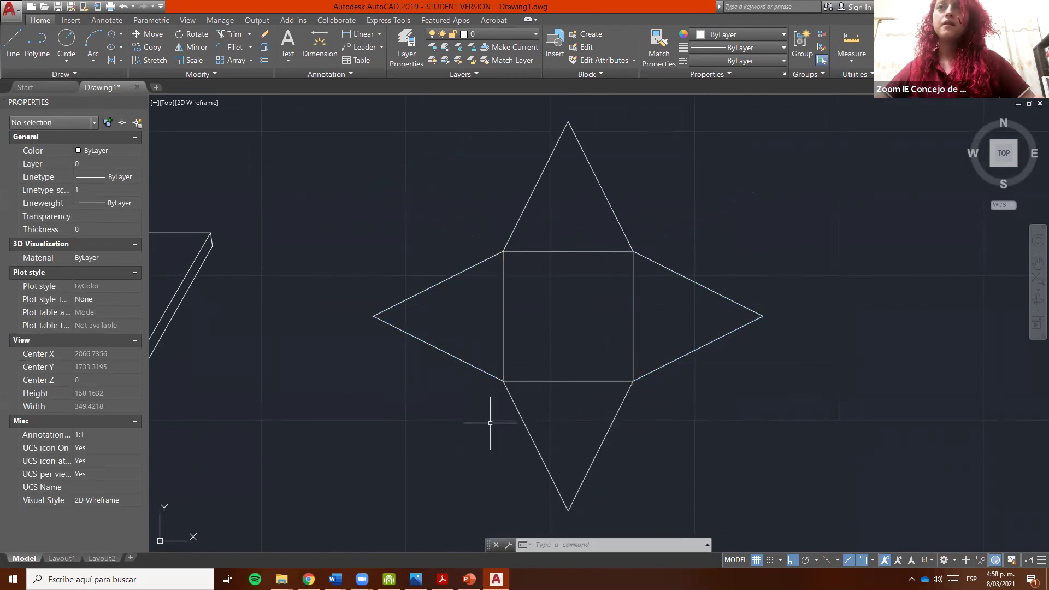
key("Escape")
Copy the base square of the square-based net into the empty area to its right.
scroll(354, 301, "down", 4)
left_click(443, 280)
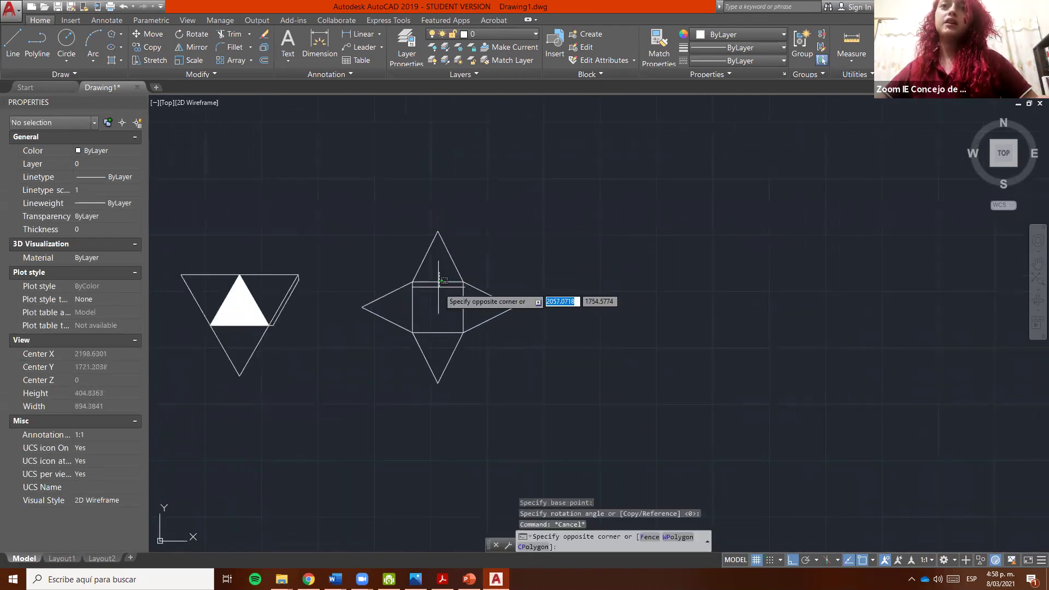
left_click(435, 295)
middle_click_drag(435, 295, 394, 304)
type("co")
key("Return")
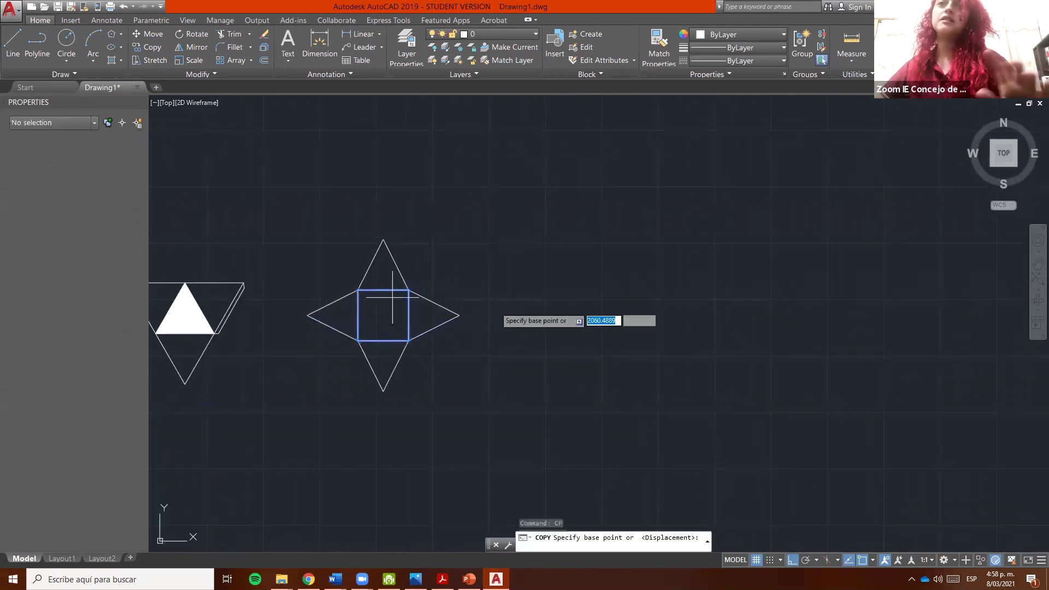
left_click(395, 298)
key("Escape")
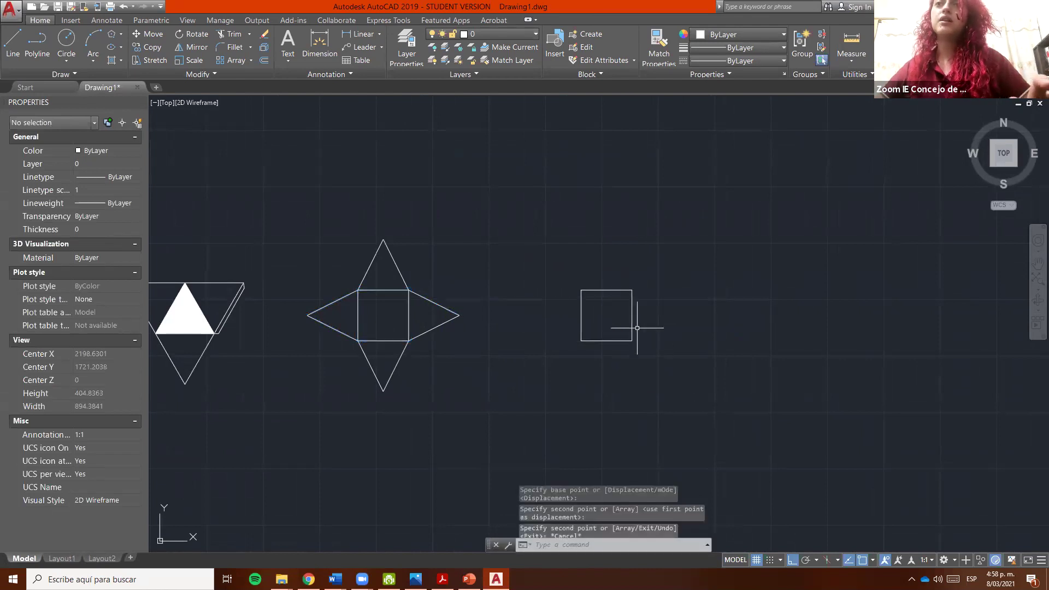
Copy the separate square edge to edge to its left and twice below it, forming a column of three squares.
left_click(629, 323)
left_click(574, 356)
middle_click_drag(668, 352, 611, 361)
type("p")
key("Return")
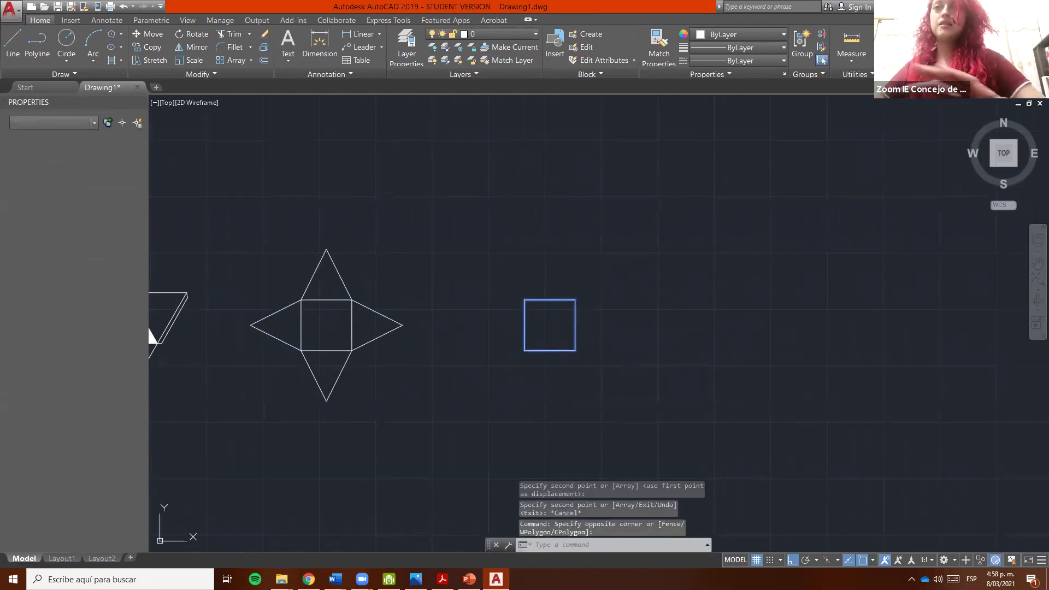
left_click(576, 299)
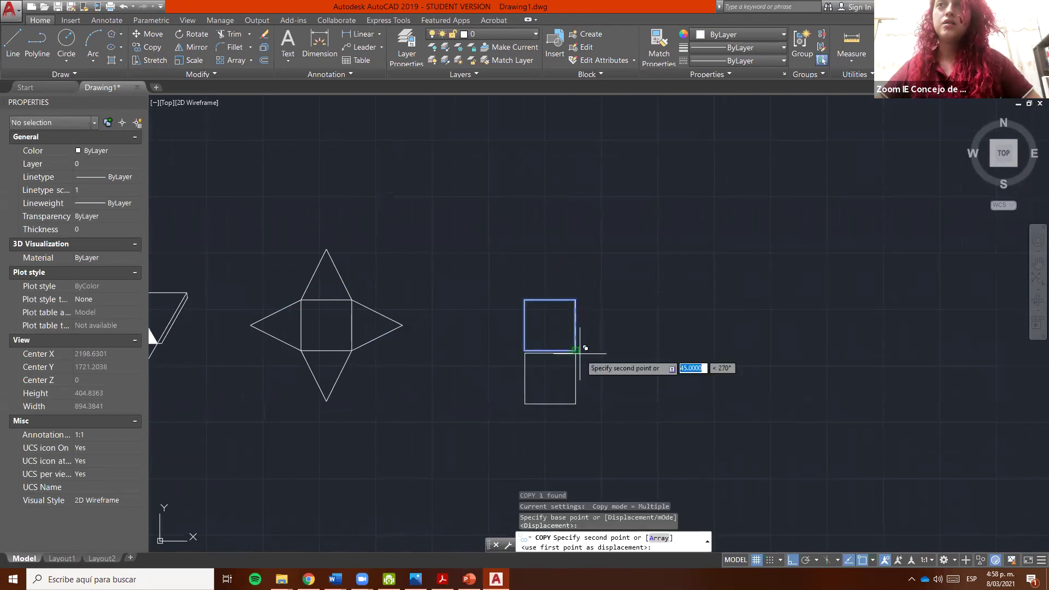
left_click(575, 351)
left_click(525, 299)
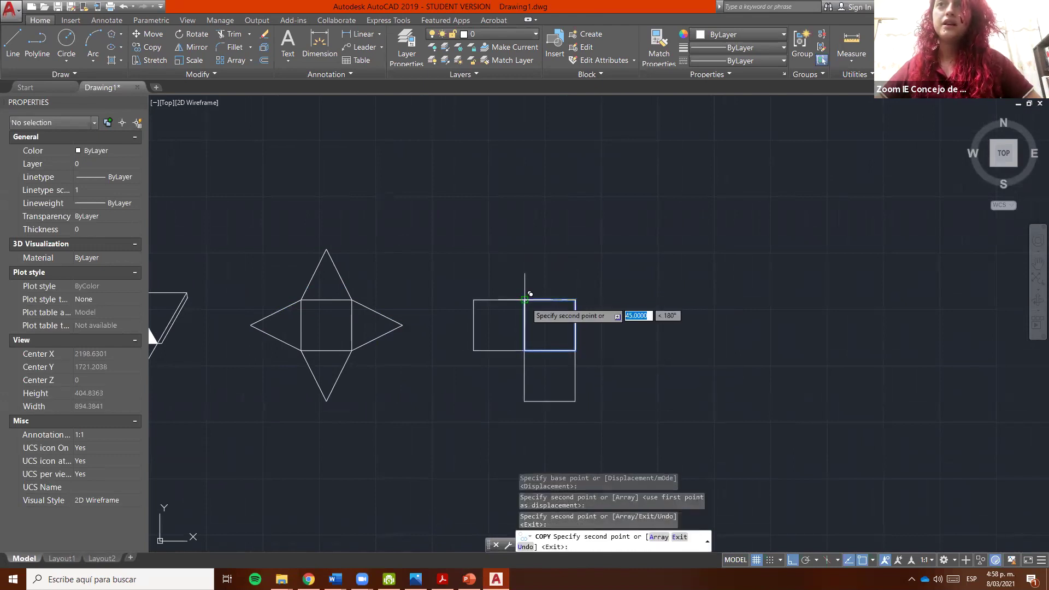
middle_click_drag(572, 421, 578, 390)
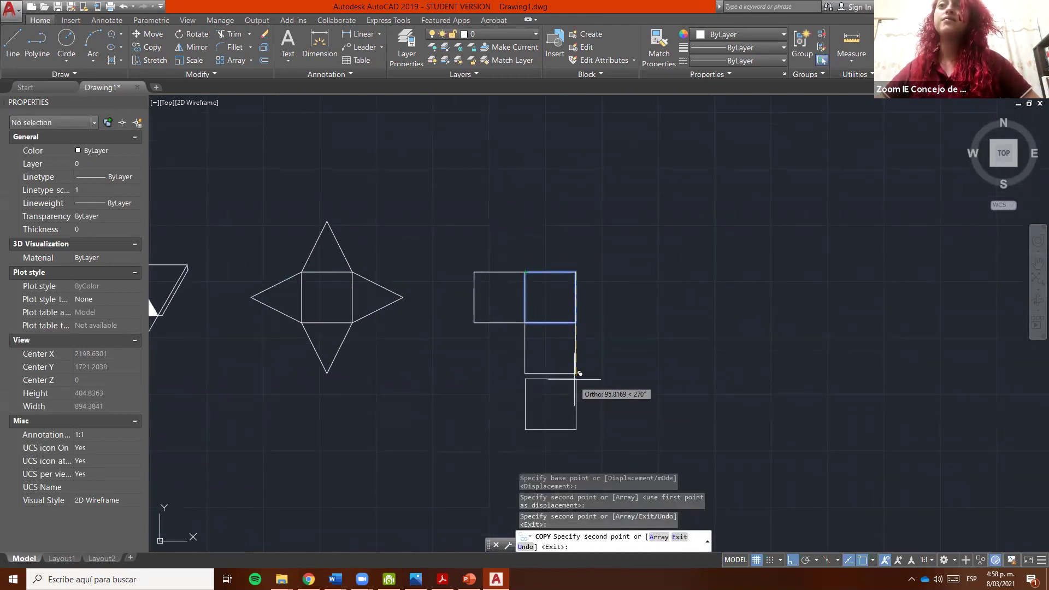
left_click(576, 374)
key("Escape")
Copy the left square onto the right and upper sides of the central square to complete the cross-shaped cube net.
left_click(513, 309)
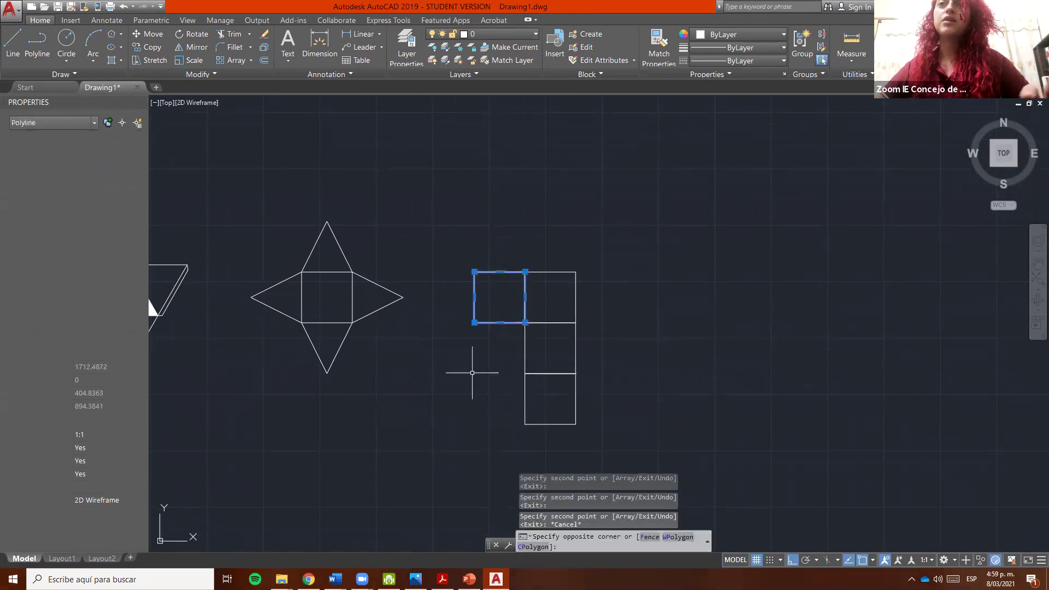
left_click(471, 304)
type("co")
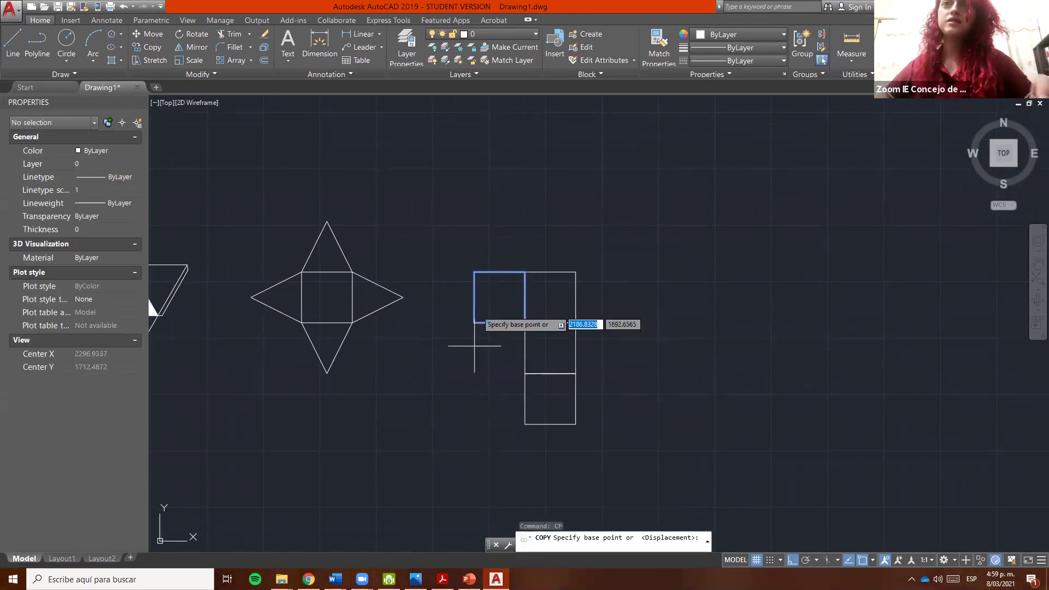
key("Return")
left_click(474, 322)
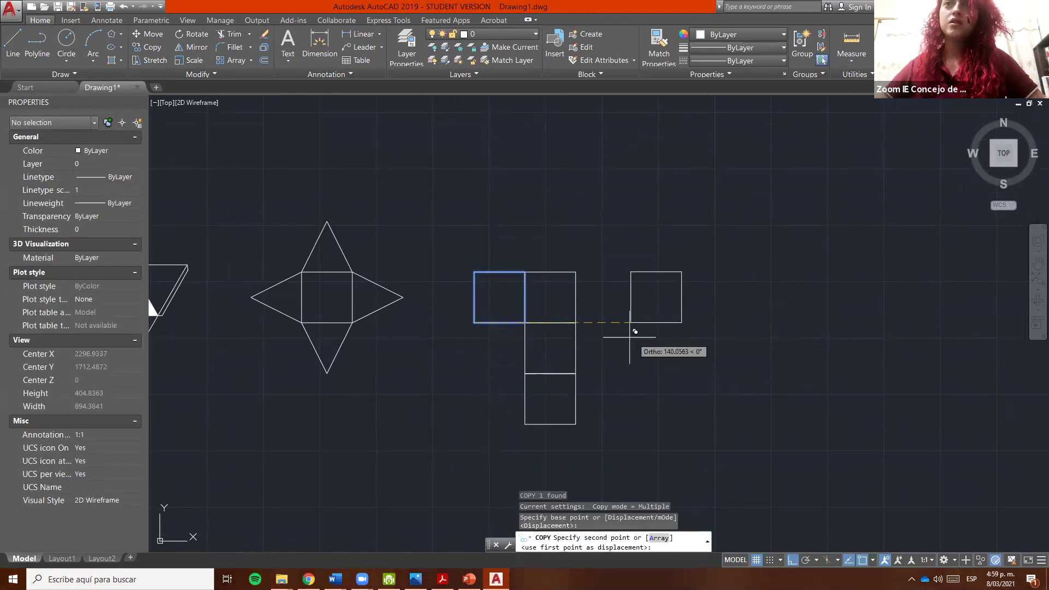
left_click(576, 323)
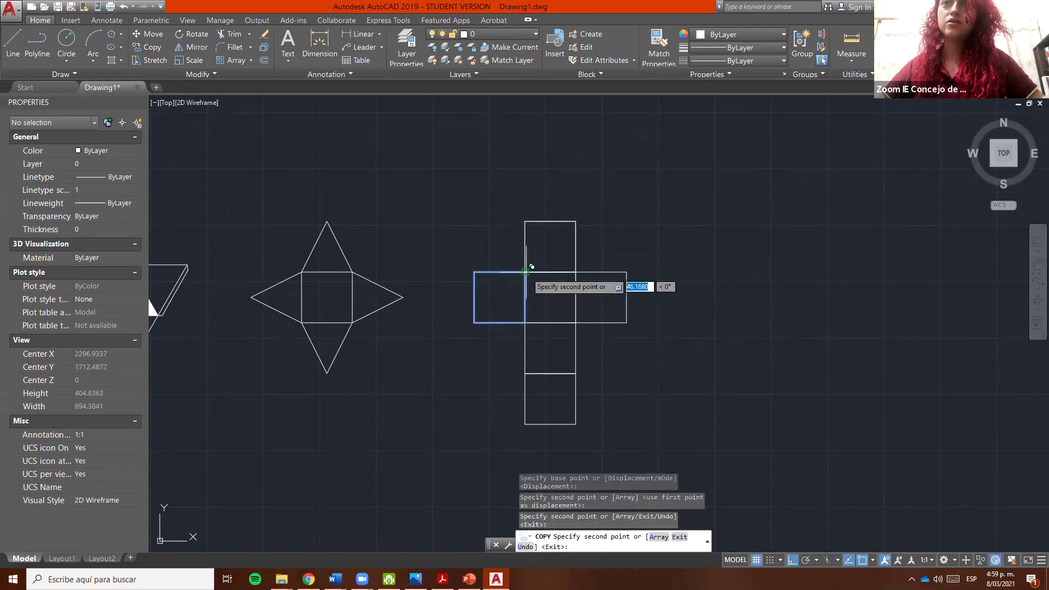
left_click(526, 273)
key("Escape")
scroll(565, 349, "down", 2)
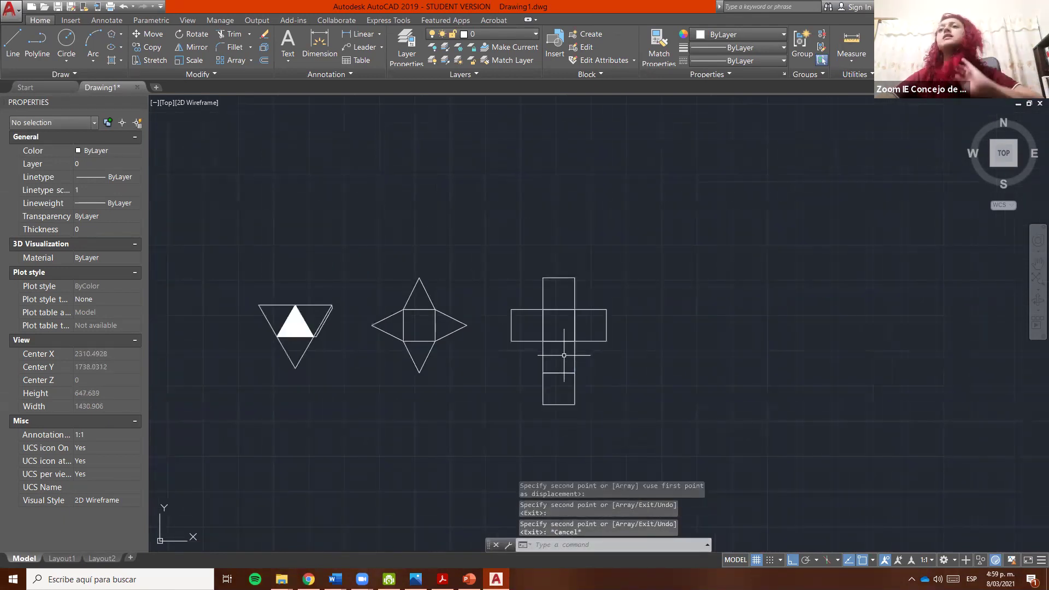
middle_click_drag(564, 355, 610, 334)
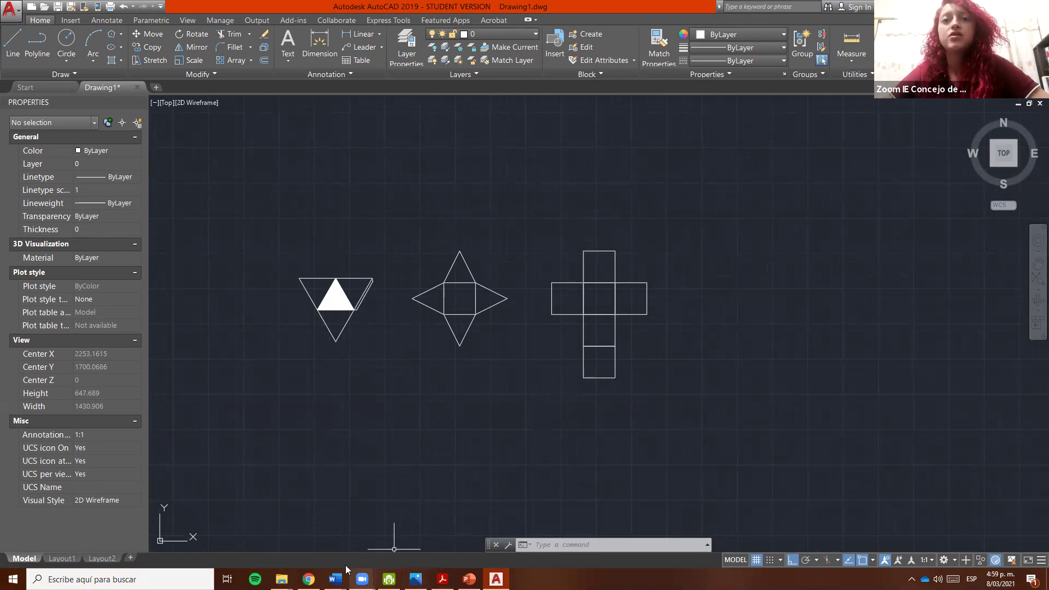
left_click(309, 579)
key("alt+Tab")
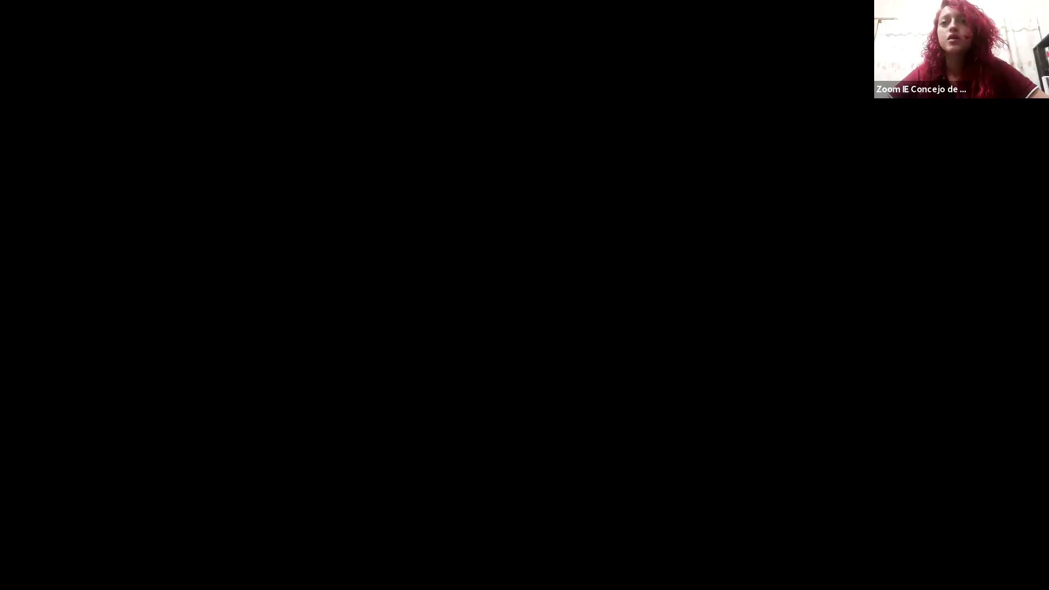
Examine the gluing flap along the right edge of the four-triangle net.
scroll(363, 375, "up", 6)
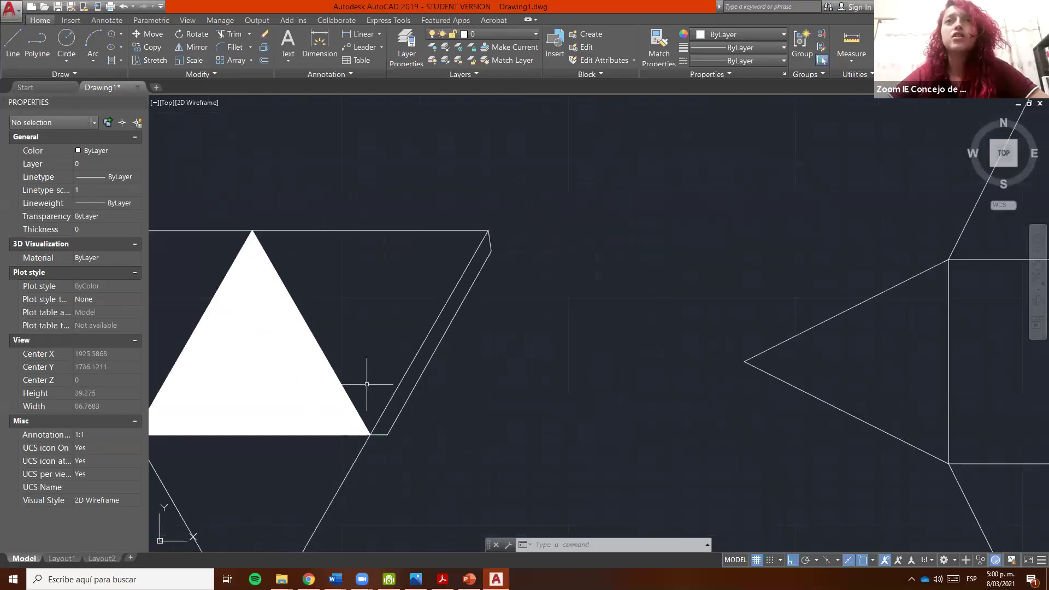
scroll(379, 348, "down", 4)
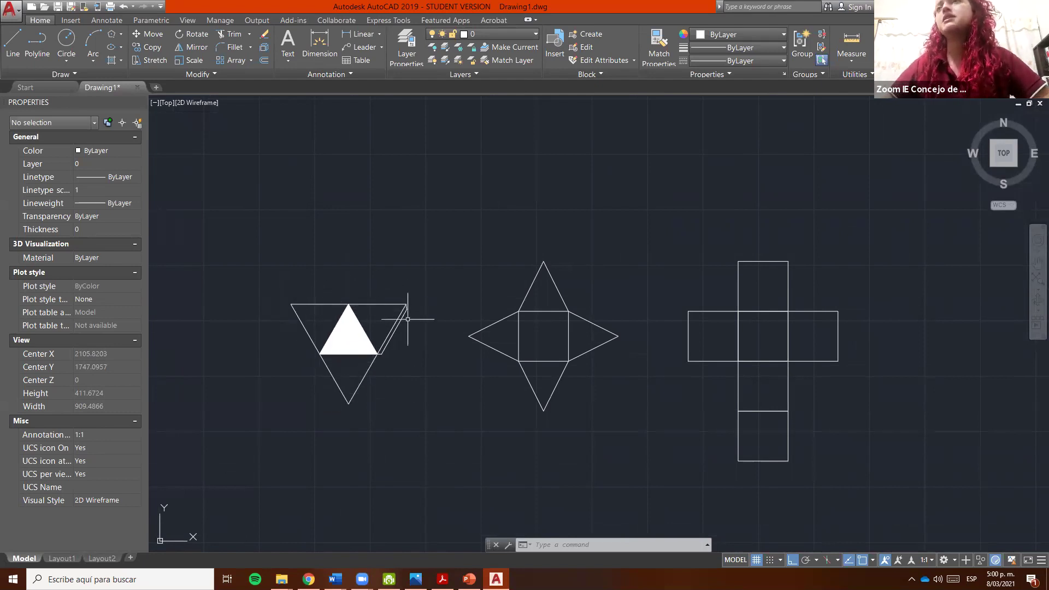
scroll(385, 330, "up", 6)
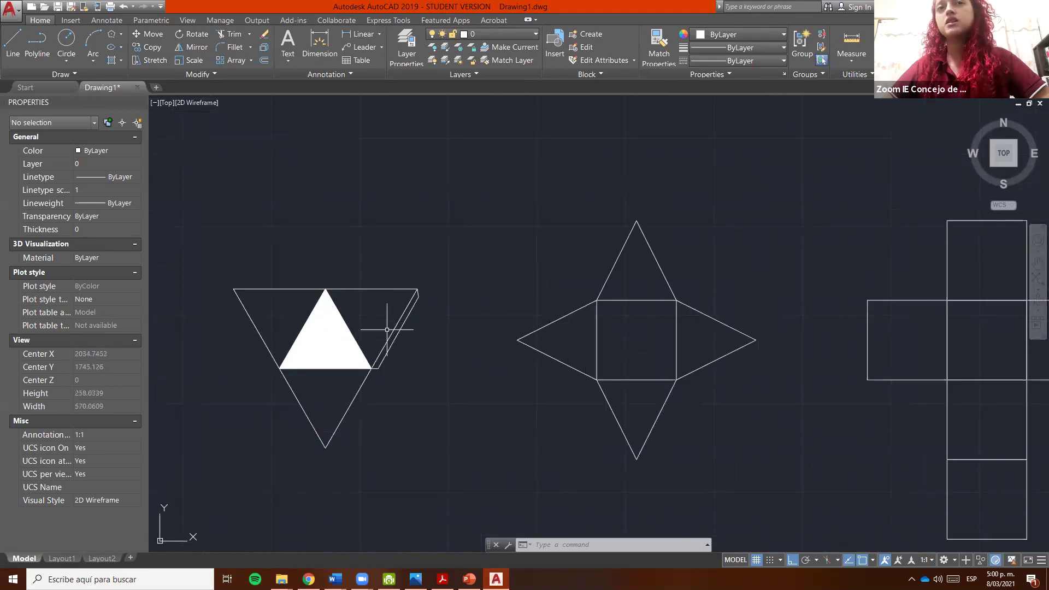
left_click(448, 356)
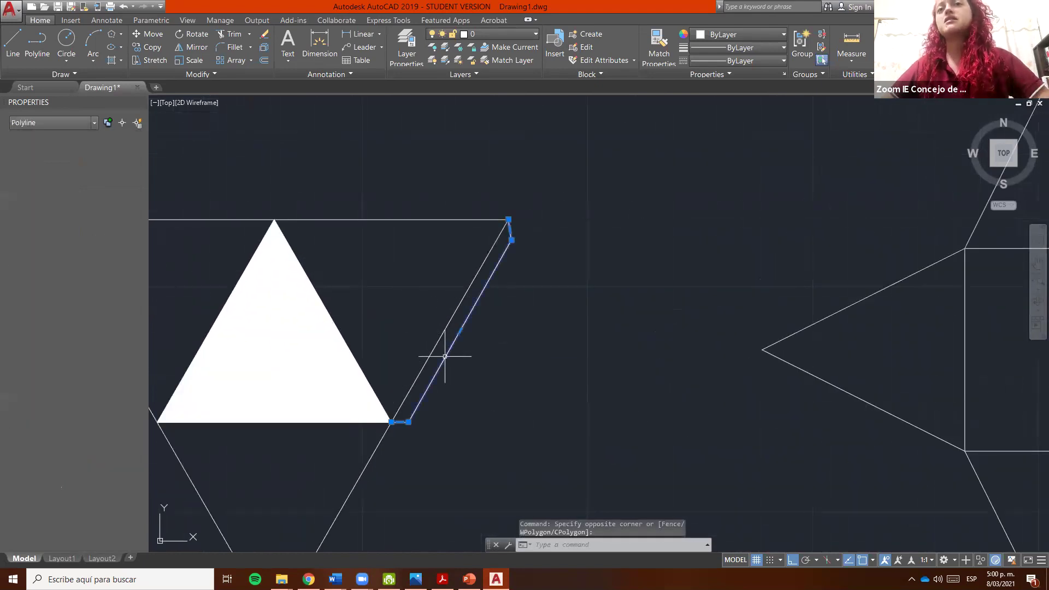
scroll(375, 413, "down", 4)
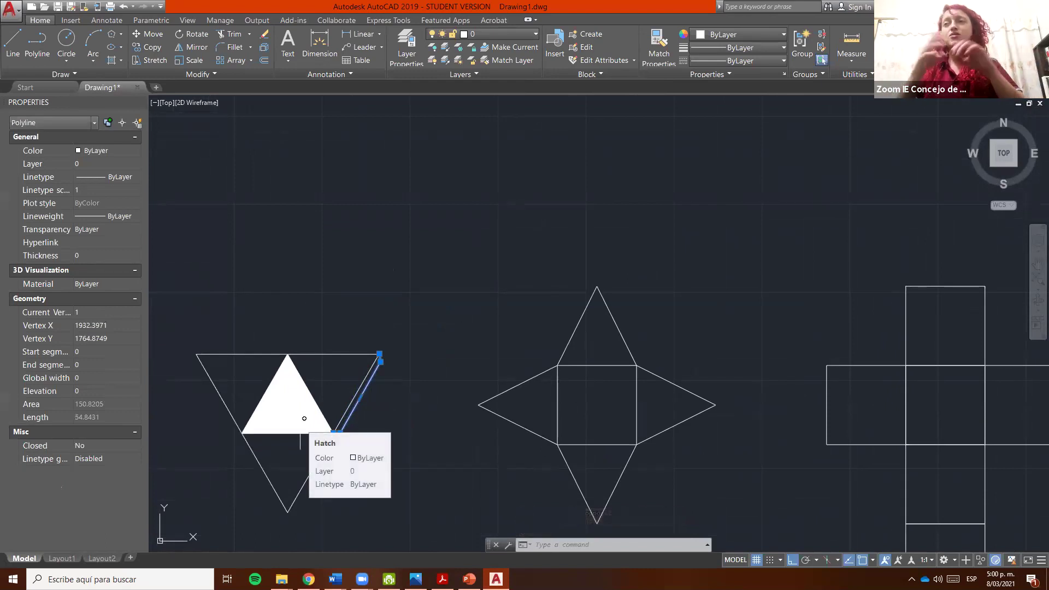
key("Escape")
scroll(416, 424, "down", 2)
scroll(435, 419, "up", 4)
scroll(506, 316, "down", 4)
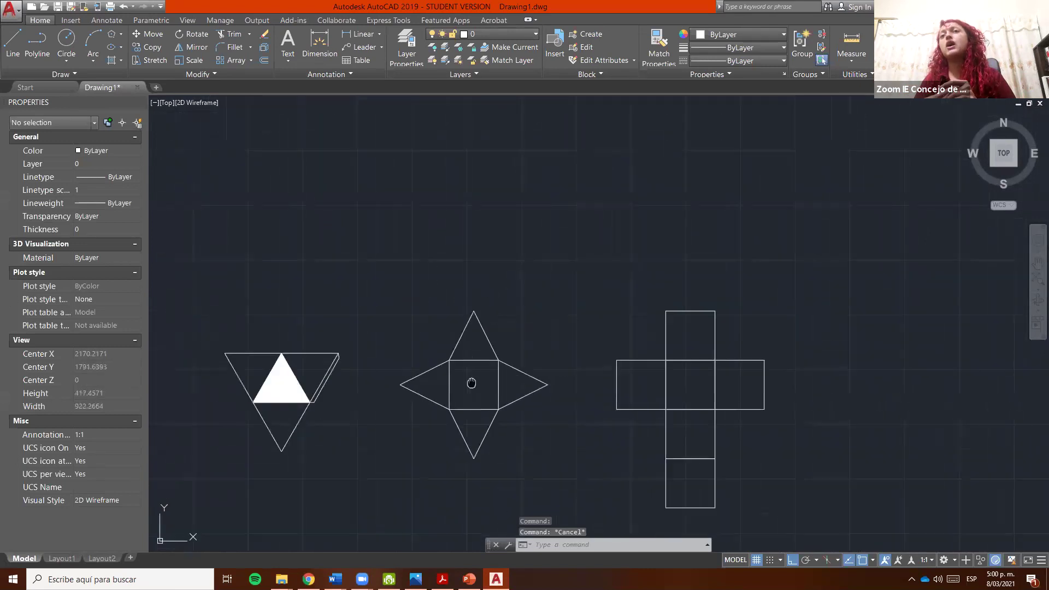
scroll(296, 383, "up", 4)
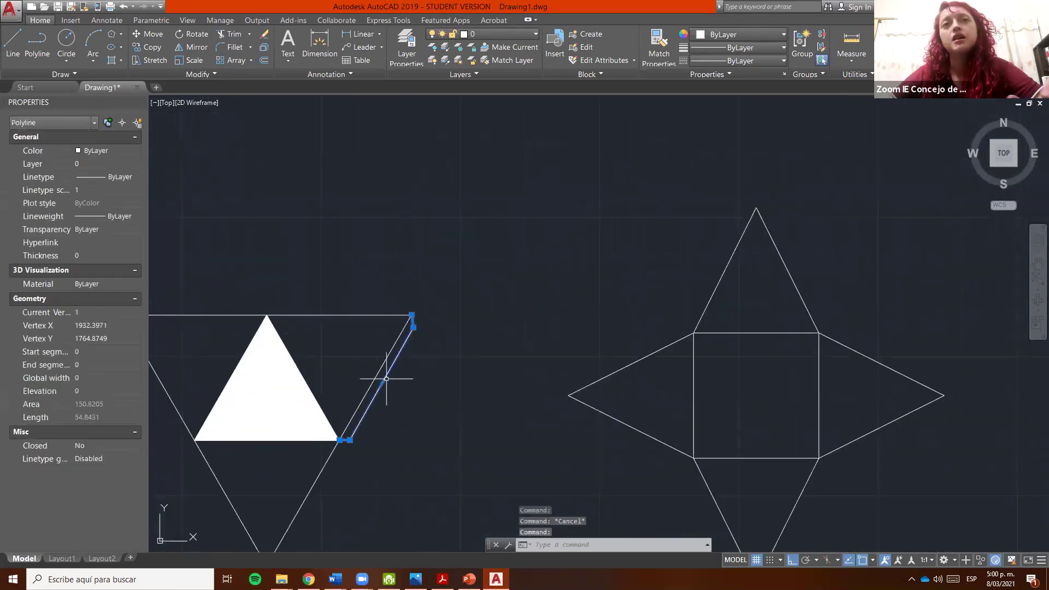
Draw a polyline flap from the upper triangle's apex: 3 units right, down alongside its right edge with Ortho off, and into the square's upper-right corner.
middle_click_drag(382, 376, 225, 409)
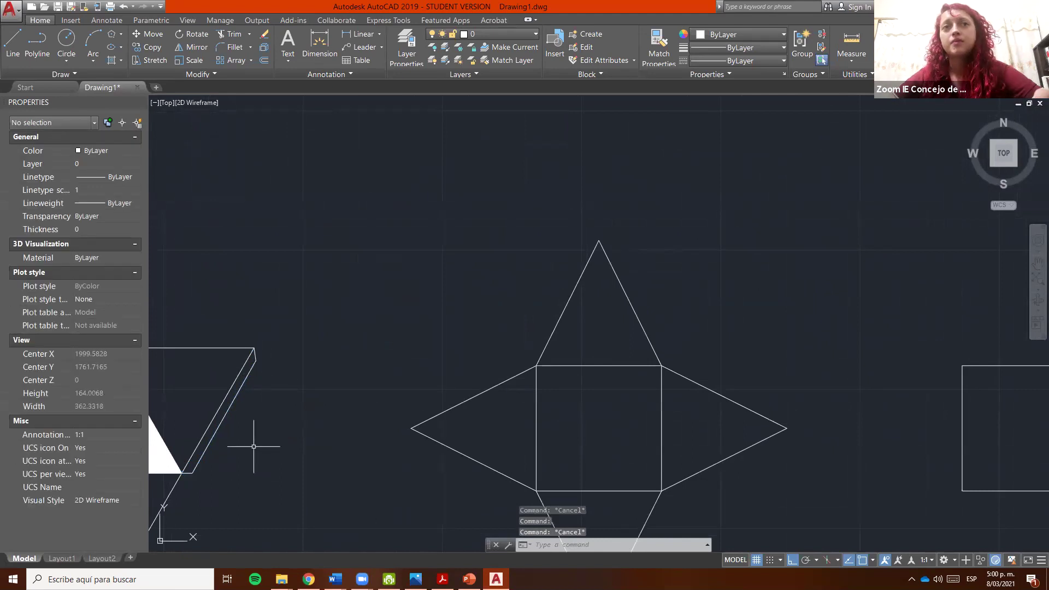
key("Return")
left_click(599, 241)
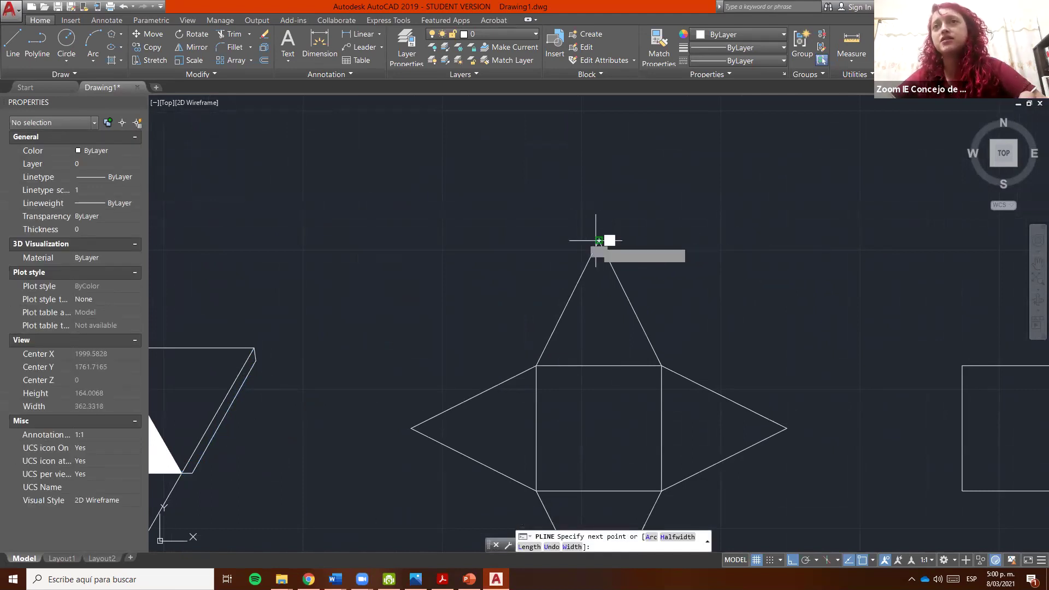
scroll(595, 243, "up", 2)
type("3")
key("Return")
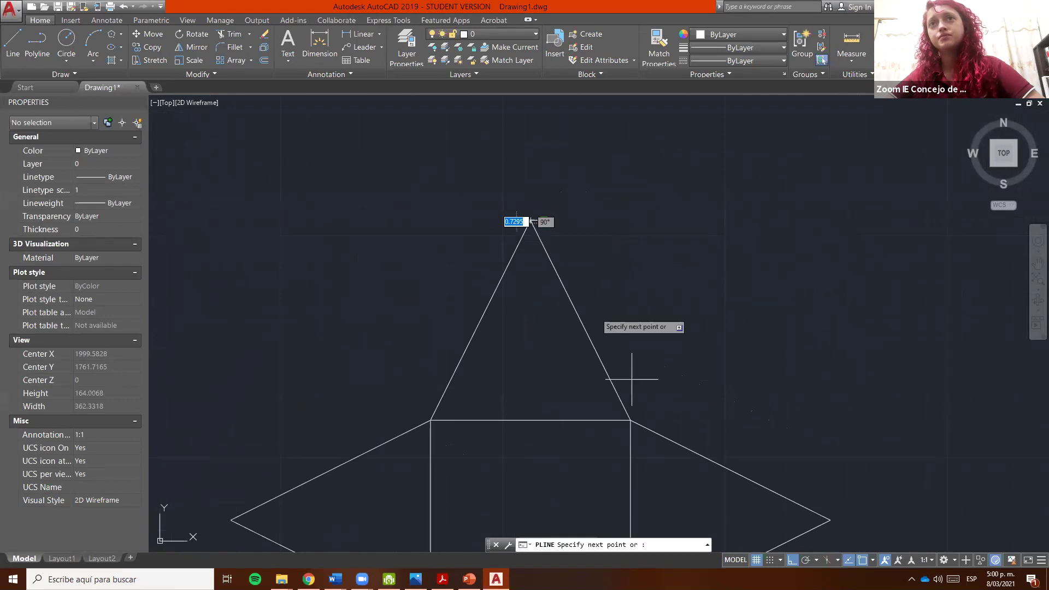
key("F8")
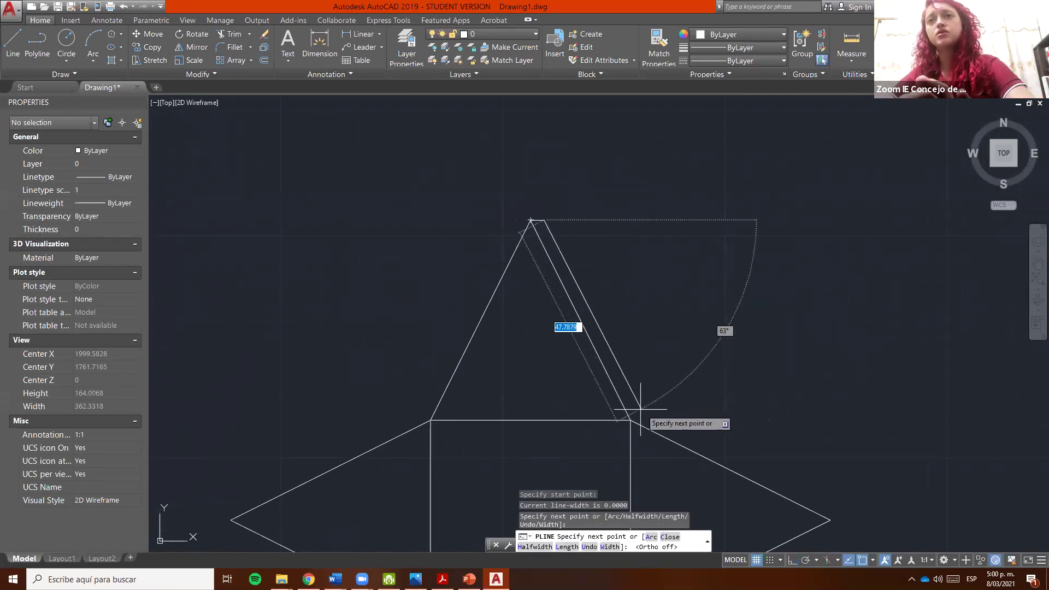
left_click(636, 410)
left_click(630, 420)
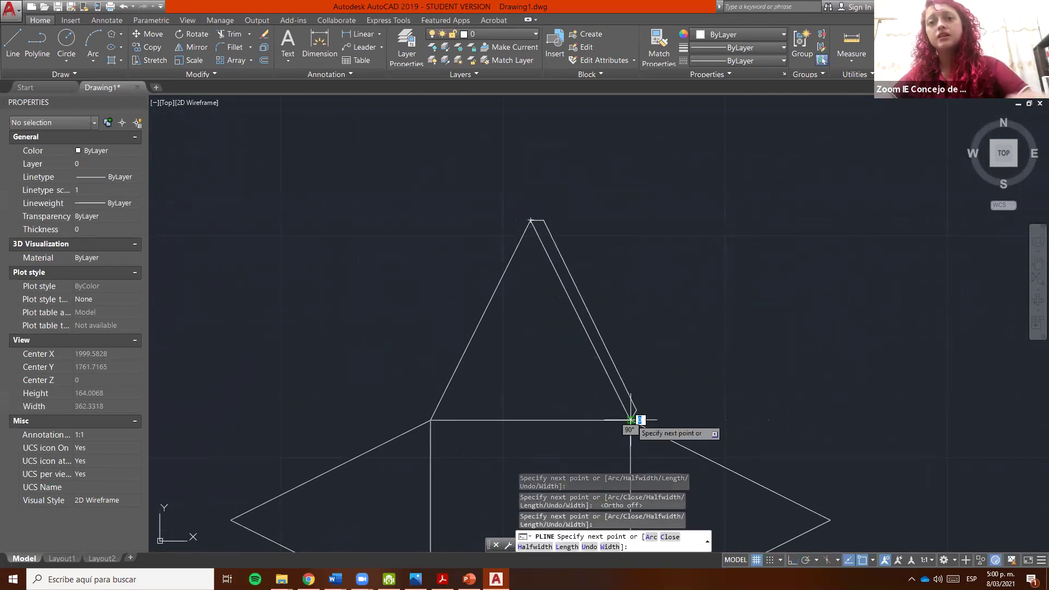
key("Escape")
left_click(568, 271)
scroll(540, 254, "down", 3)
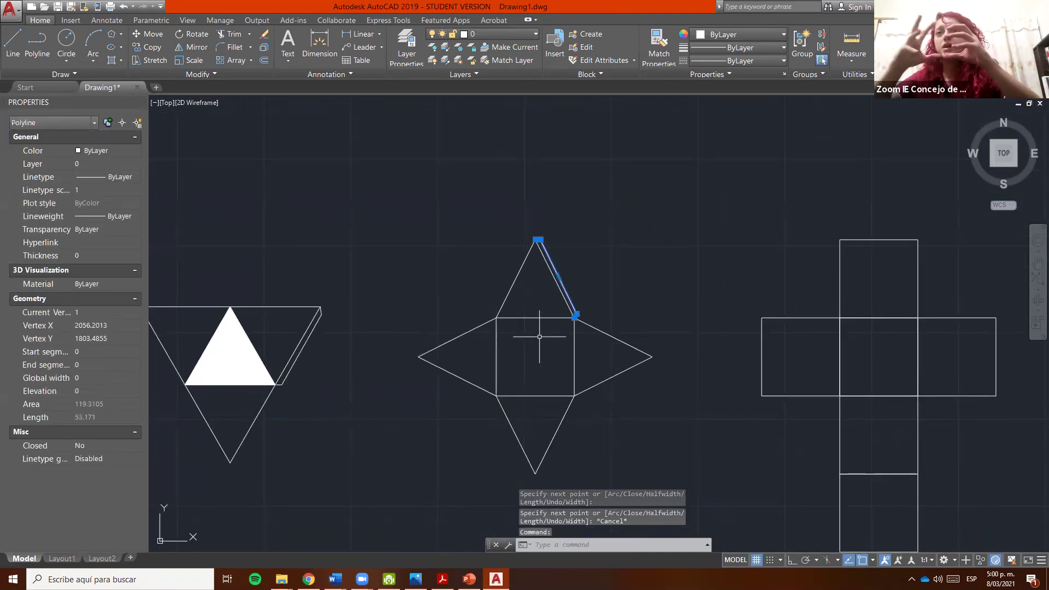
key("Escape")
middle_click_drag(582, 397, 388, 365)
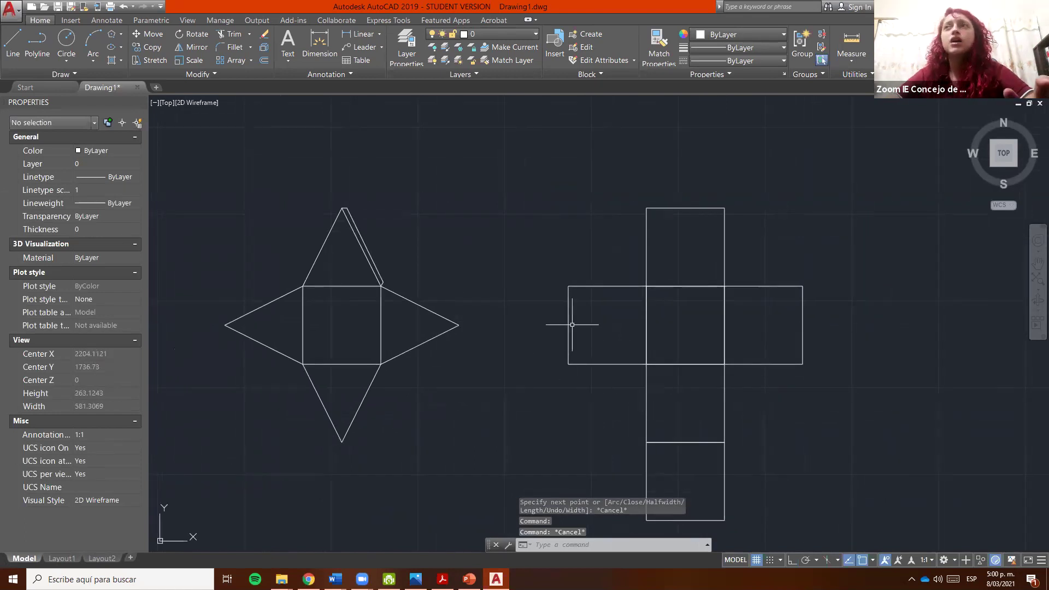